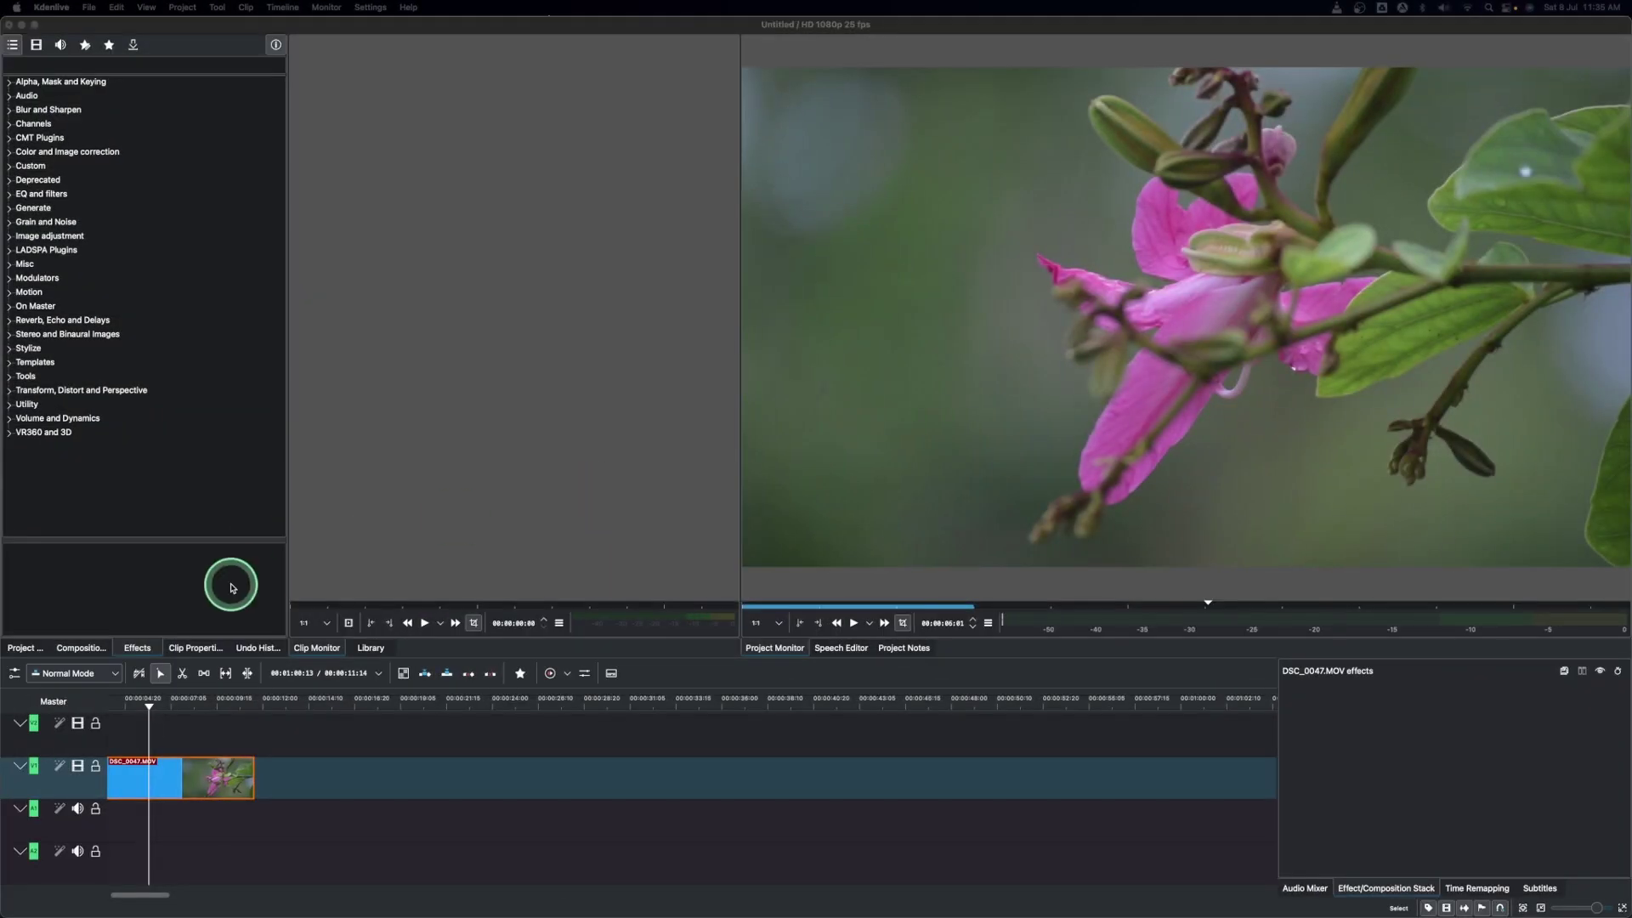
Step: Expand Color and Image correction and select Saturation, after briefly checking Vibrance
{"action": "double_click", "coordinate": [53, 153]}
{"action": "scroll", "coordinate": [93, 255], "scroll_direction": "down", "scroll_amount": 3}
{"action": "left_click", "coordinate": [101, 293]}
{"action": "scroll", "coordinate": [101, 299], "scroll_direction": "down", "scroll_amount": 3}
{"action": "scroll", "coordinate": [102, 299], "scroll_direction": "down", "scroll_amount": 7}
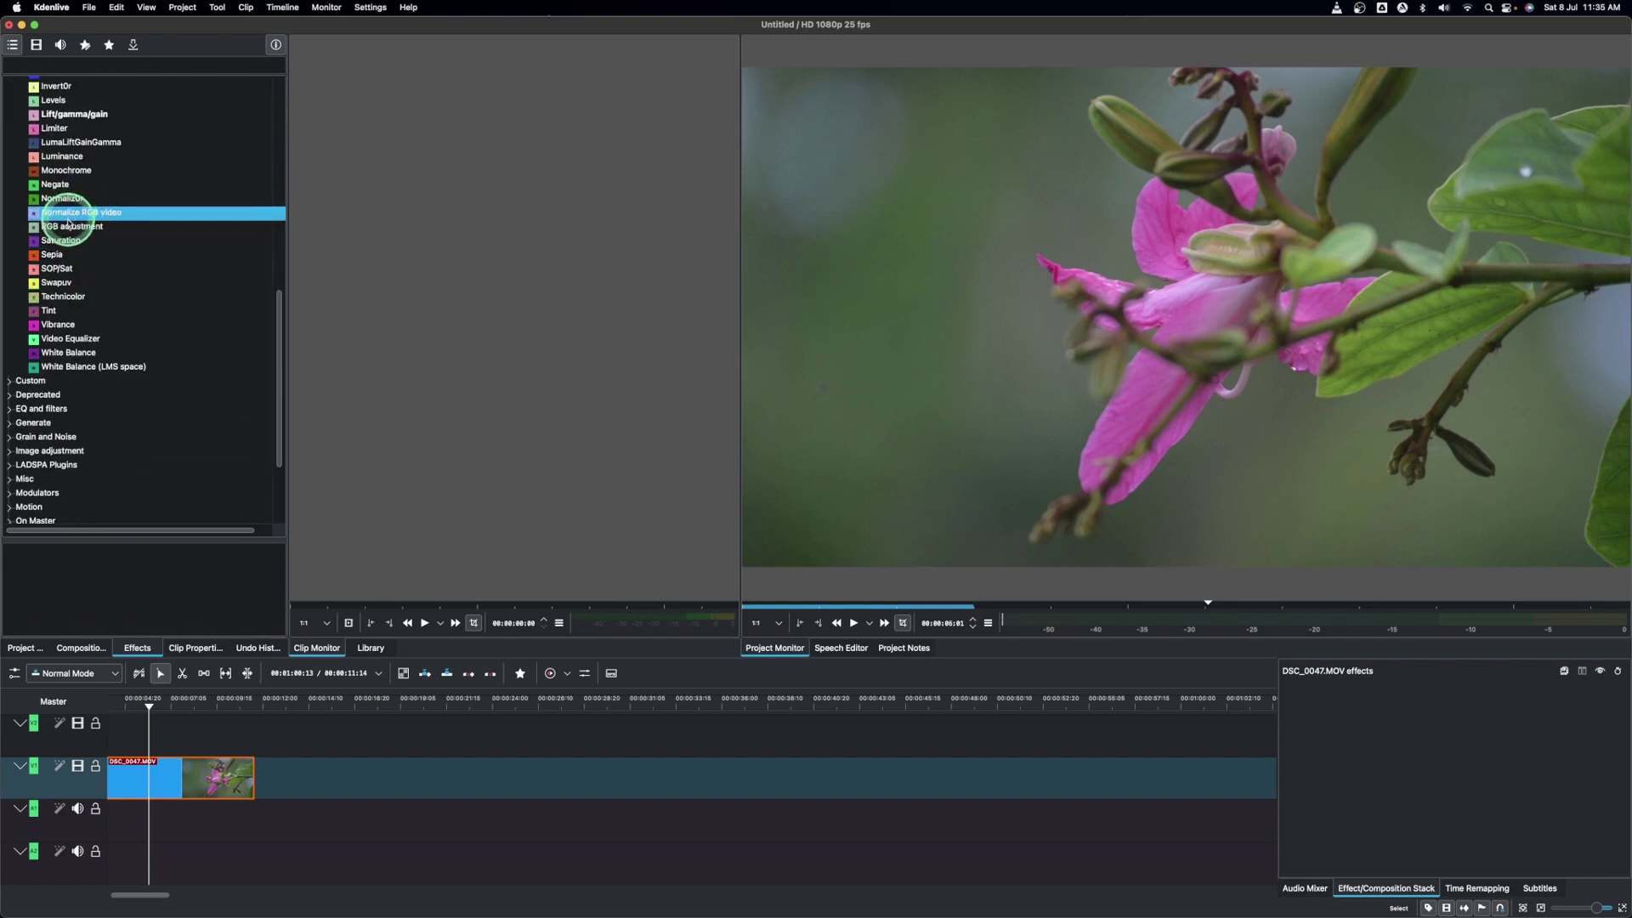
{"action": "left_click", "coordinate": [75, 241]}
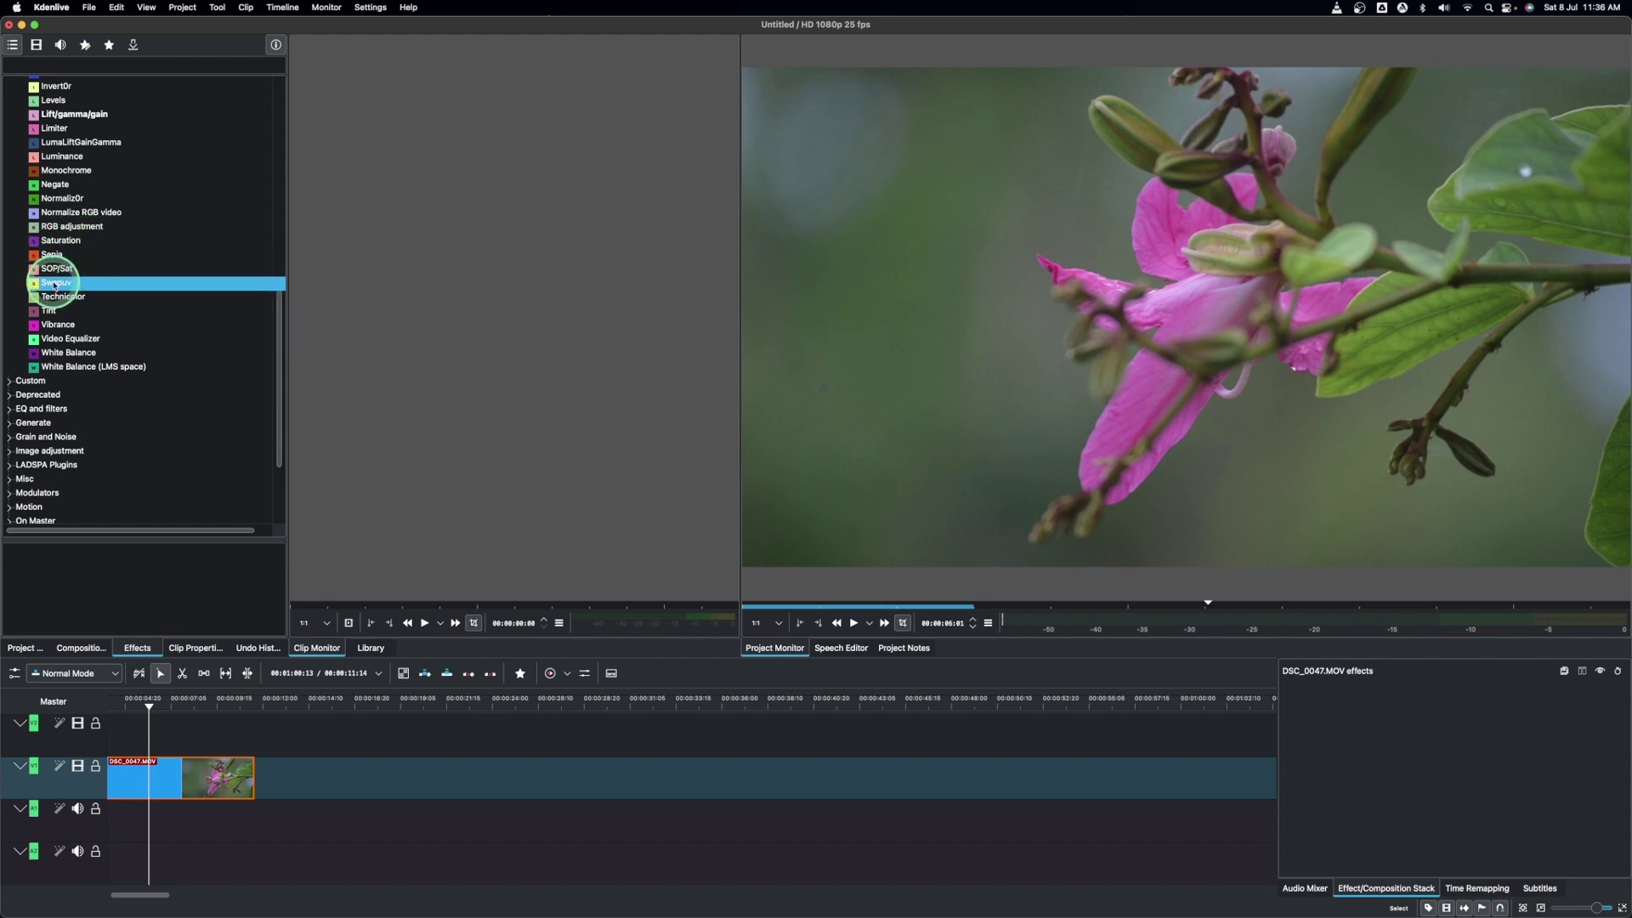
{"action": "left_click", "coordinate": [58, 326]}
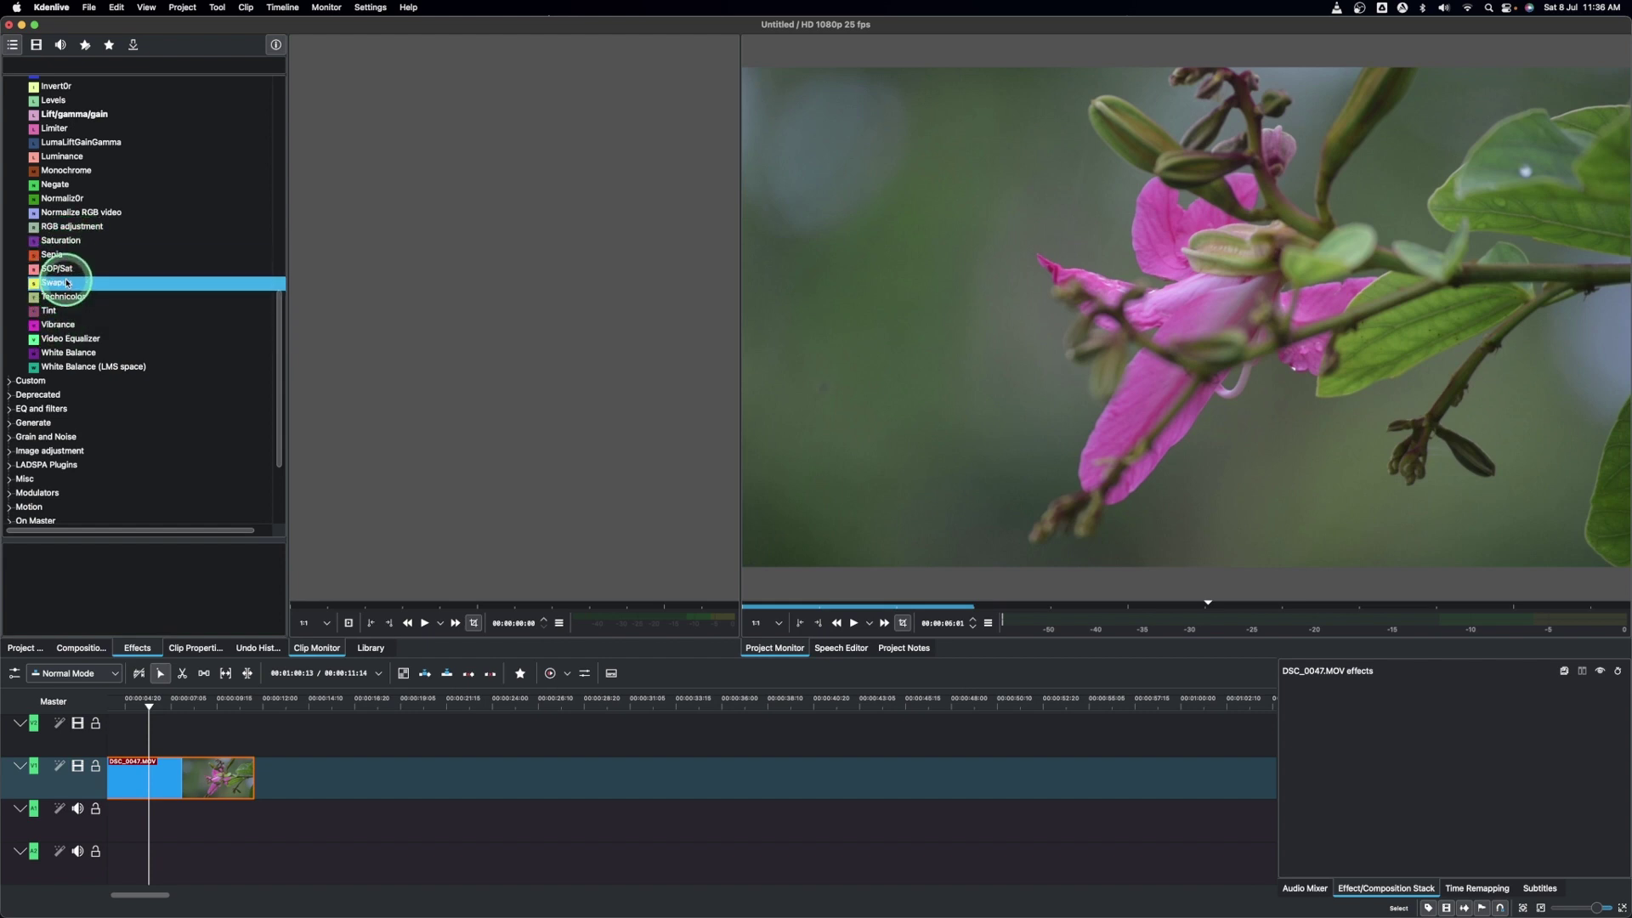
{"action": "left_click", "coordinate": [65, 245]}
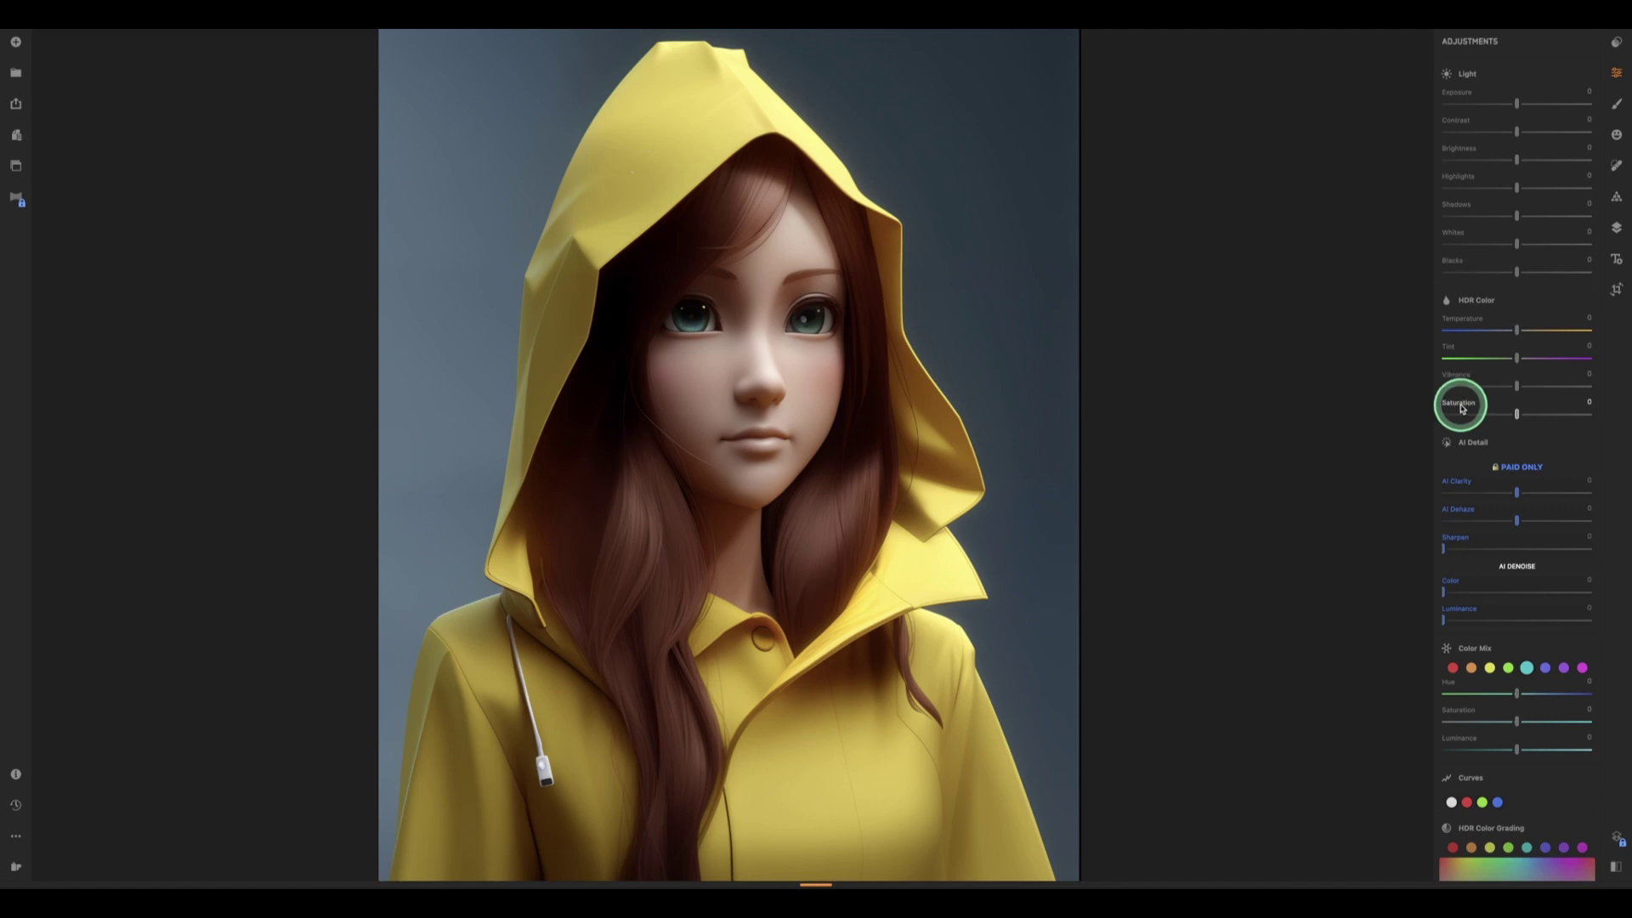
Step: Raise the portrait's HDR Color Saturation to its maximum of 100
{"action": "left_click", "coordinate": [1518, 415]}
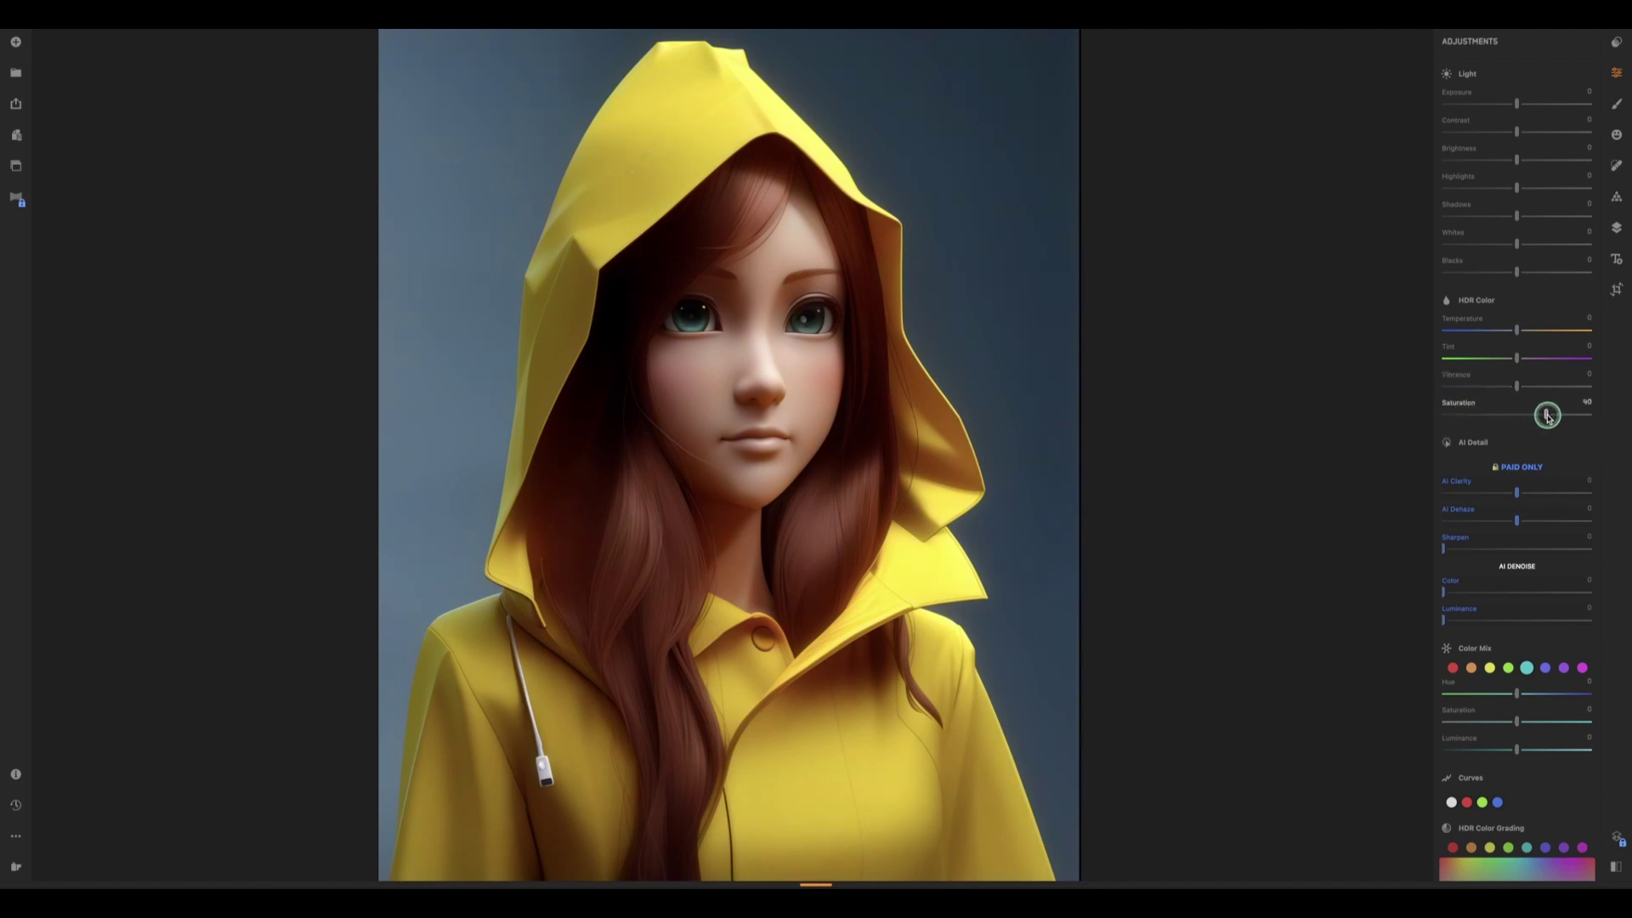
{"action": "left_click_drag", "start_coordinate": [1581, 417], "coordinate": [1596, 420]}
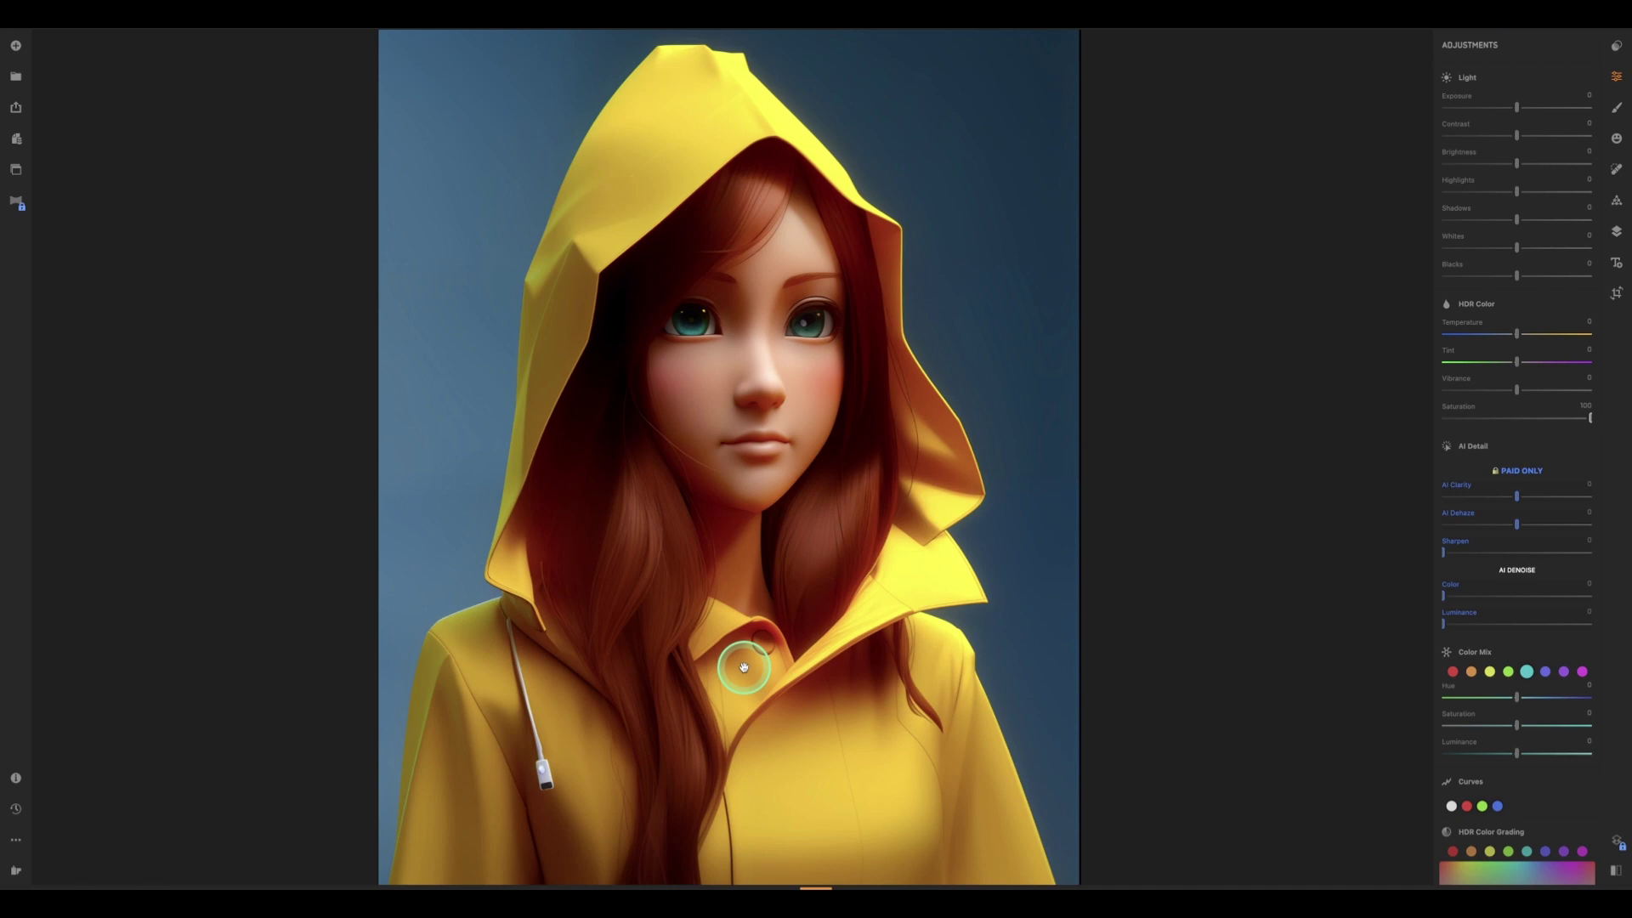
Step: Lower HDR Color Saturation from 100, through about 57, down to 0
{"action": "left_click_drag", "start_coordinate": [1589, 417], "coordinate": [1530, 420]}
{"action": "left_click_drag", "start_coordinate": [1530, 420], "coordinate": [1517, 420]}
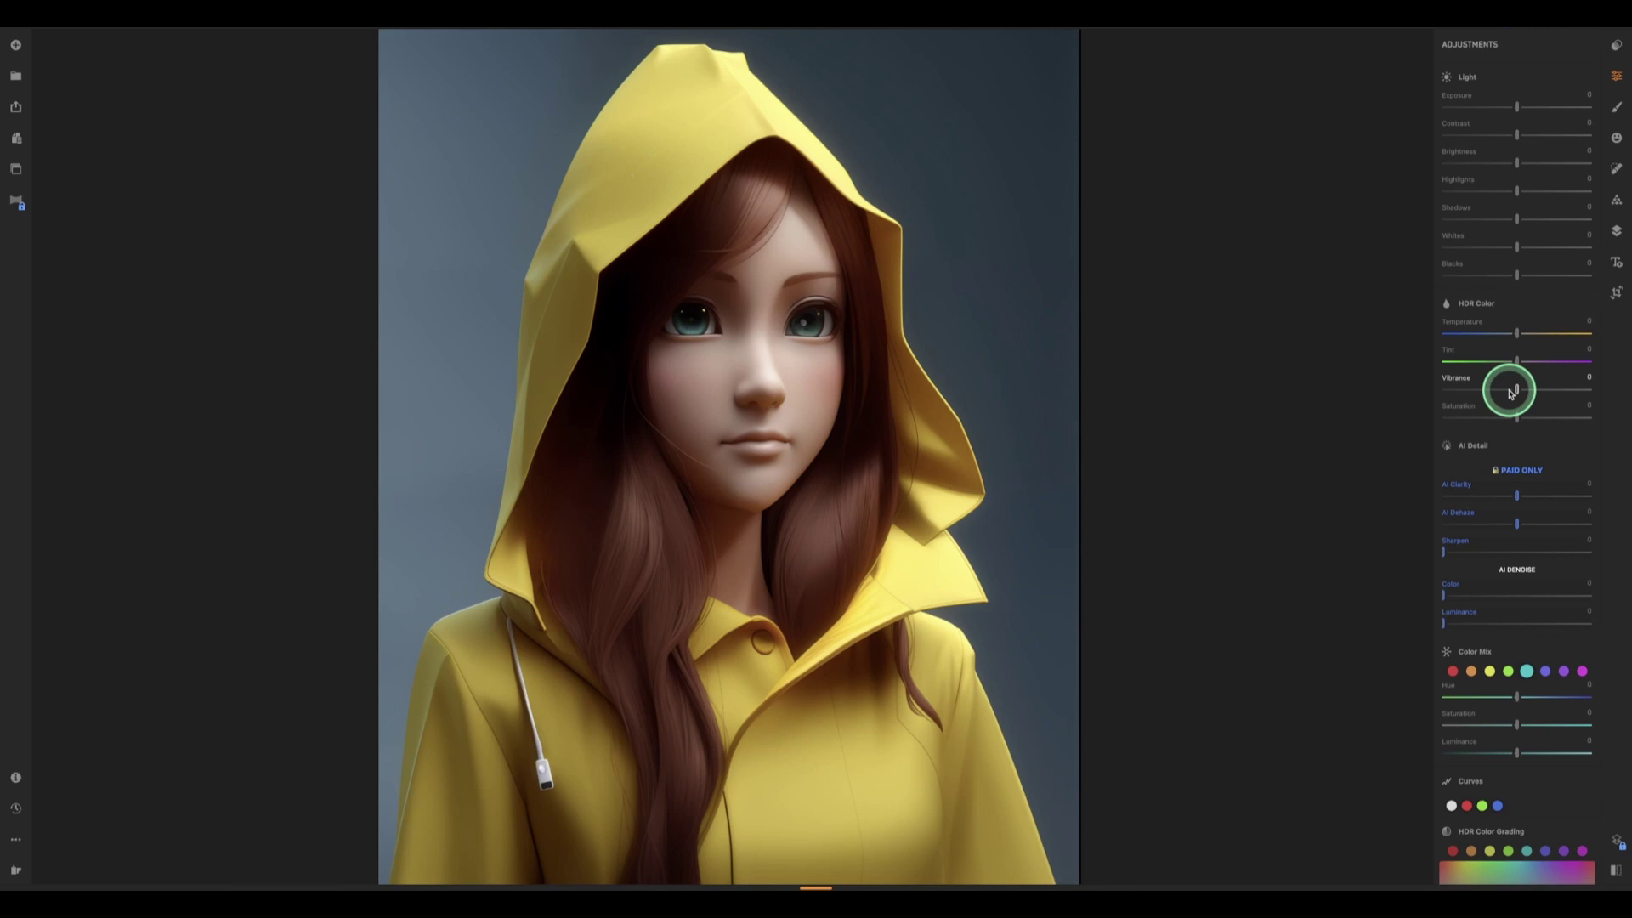
Step: Raise HDR Color Vibrance to 100 while Saturation stays at 0
{"action": "left_click_drag", "start_coordinate": [1522, 393], "coordinate": [1522, 393]}
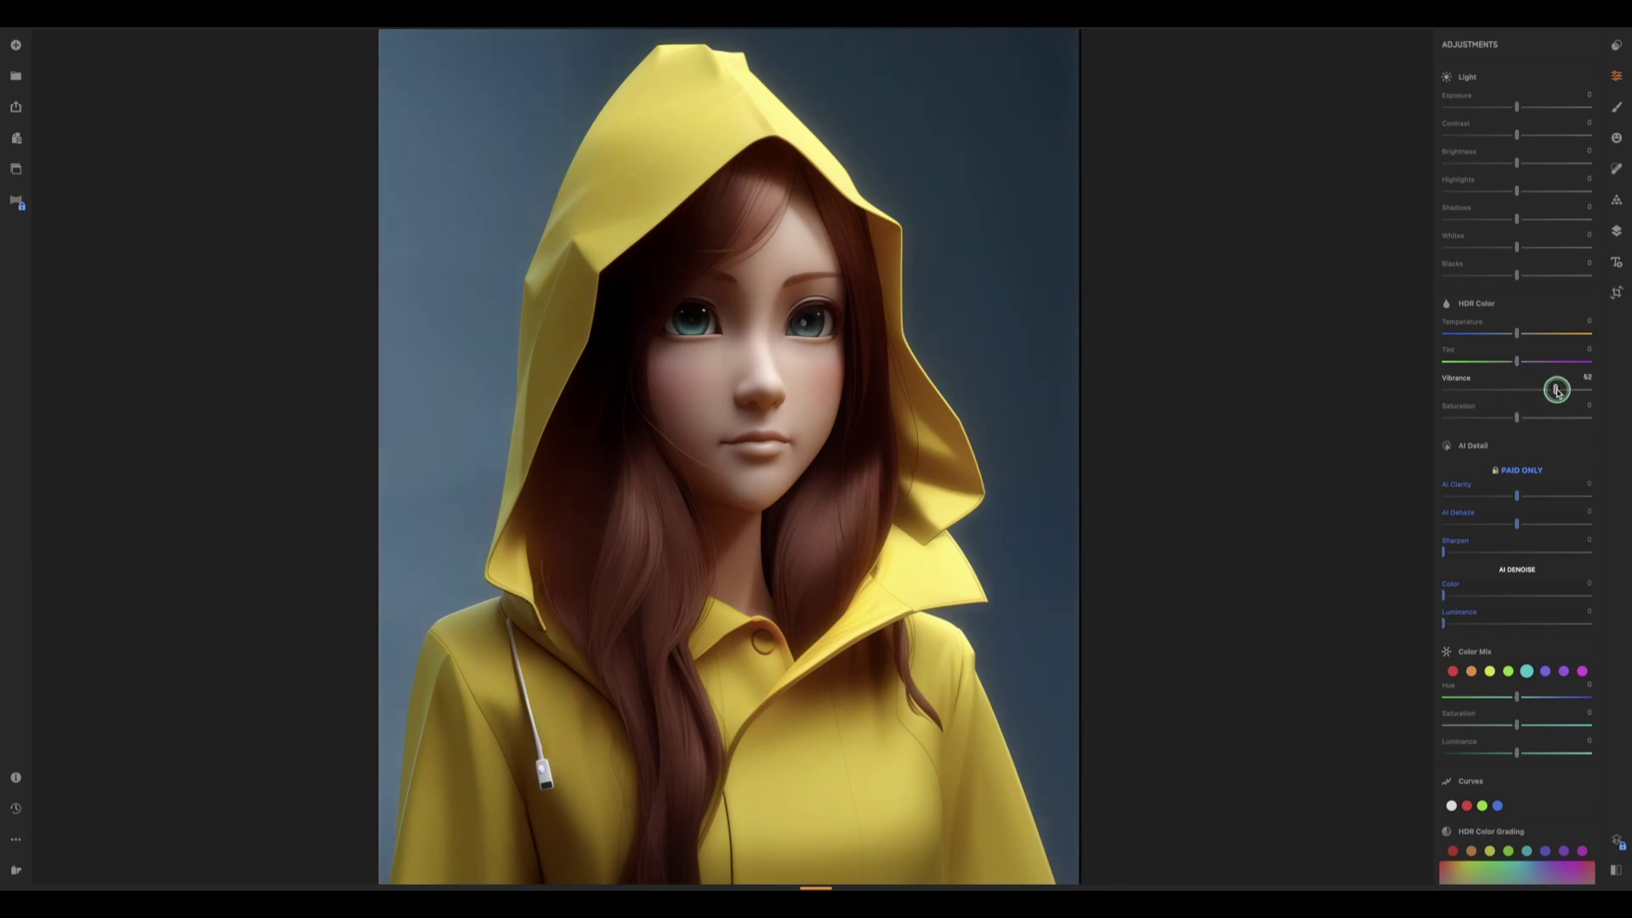
{"action": "left_click_drag", "start_coordinate": [1553, 399], "coordinate": [1610, 386]}
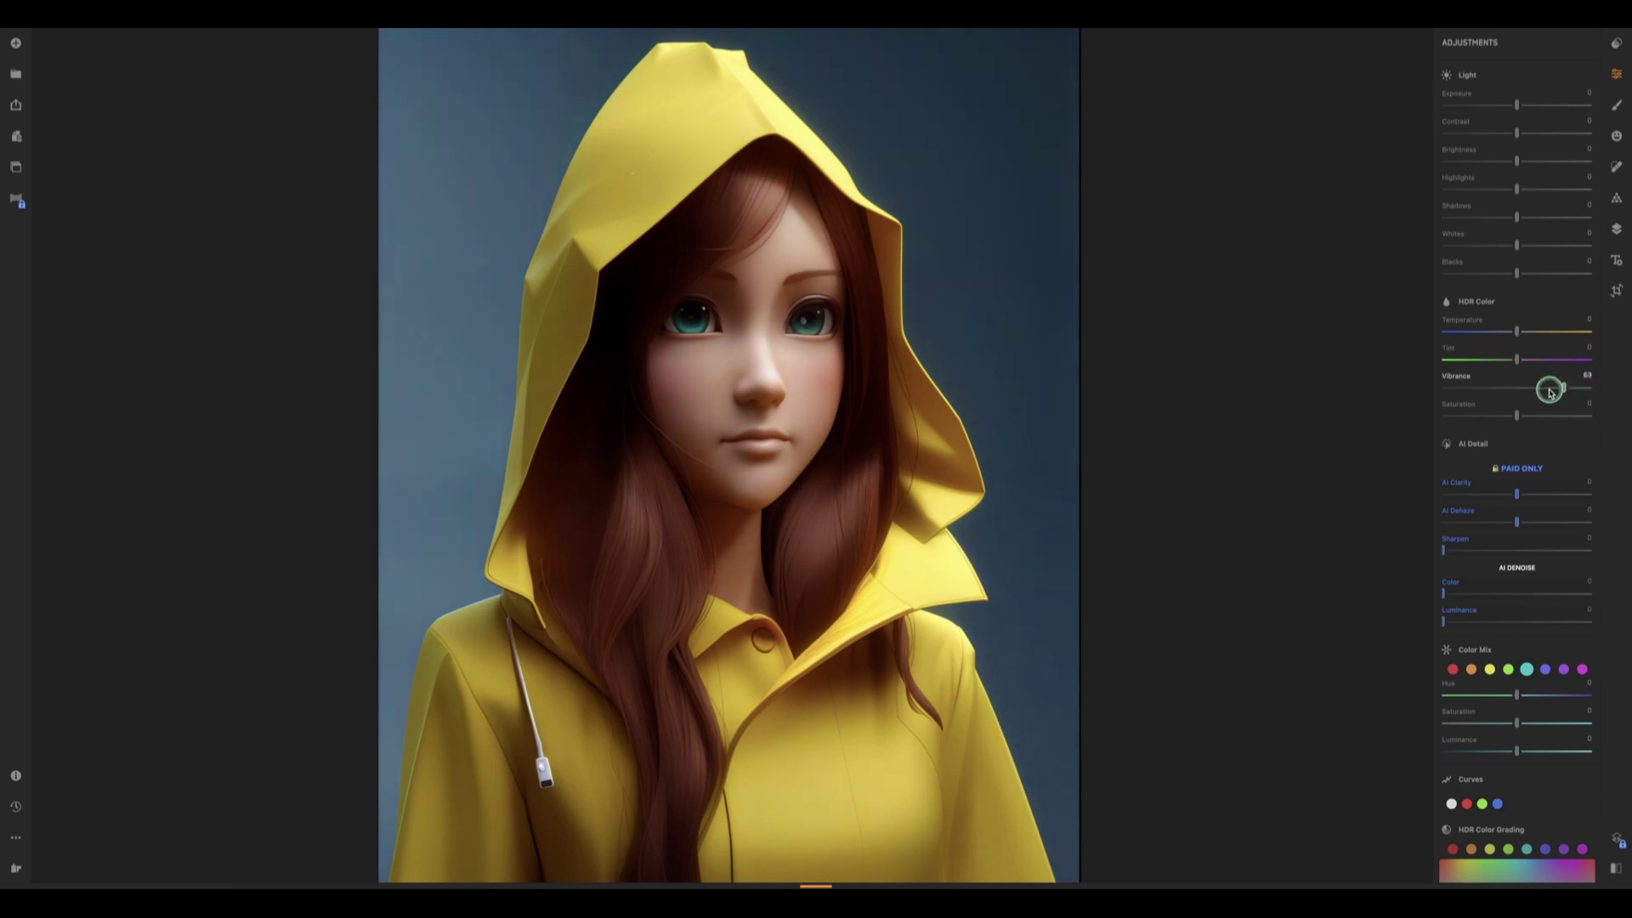
Step: Reset Vibrance to 0 and push HDR Color Saturation back up
{"action": "double_click", "coordinate": [1523, 388]}
{"action": "left_click_drag", "start_coordinate": [1517, 415], "coordinate": [1621, 417]}
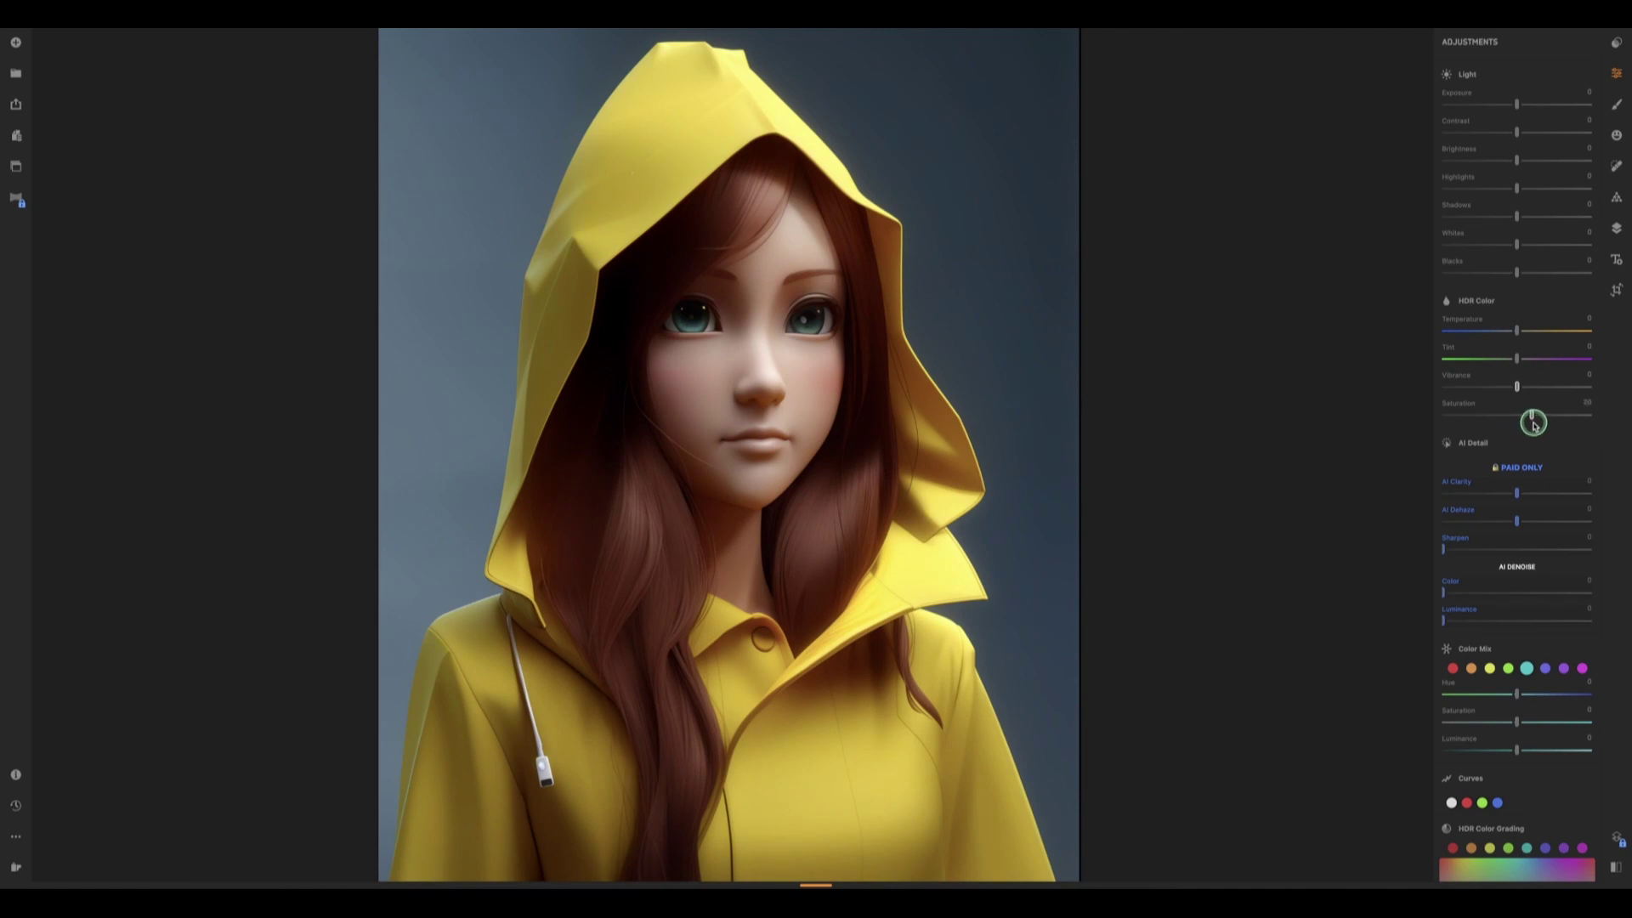
{"action": "left_click", "coordinate": [1518, 389]}
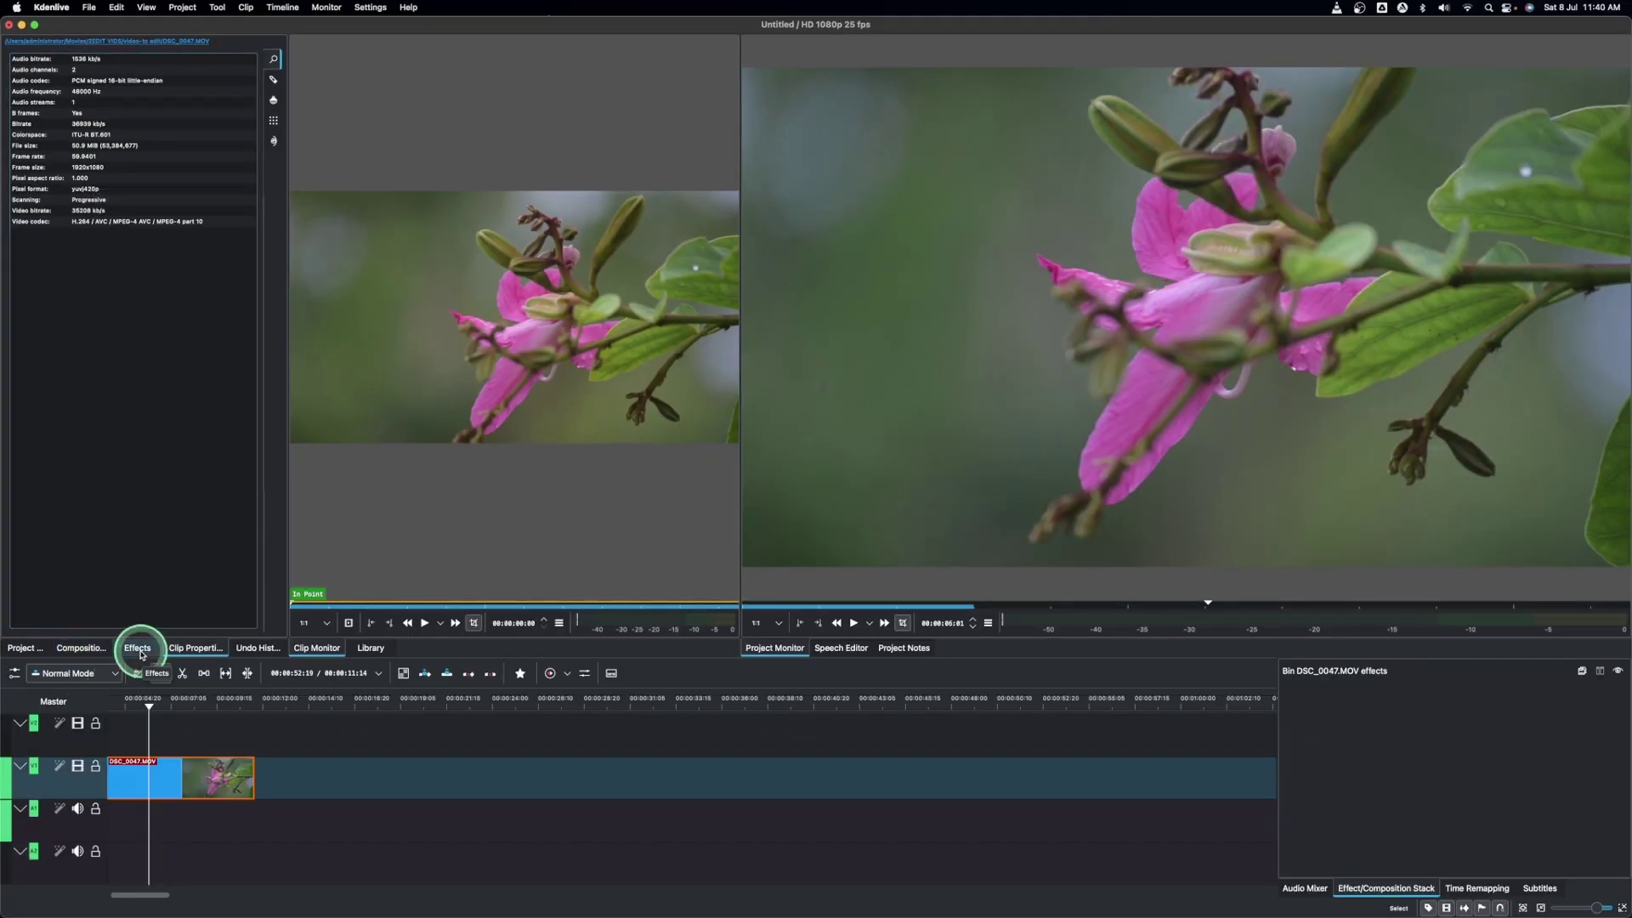
Step: Apply the Color Space effect from Image adjustment to the DSC_0047 clip
{"action": "left_click", "coordinate": [139, 649]}
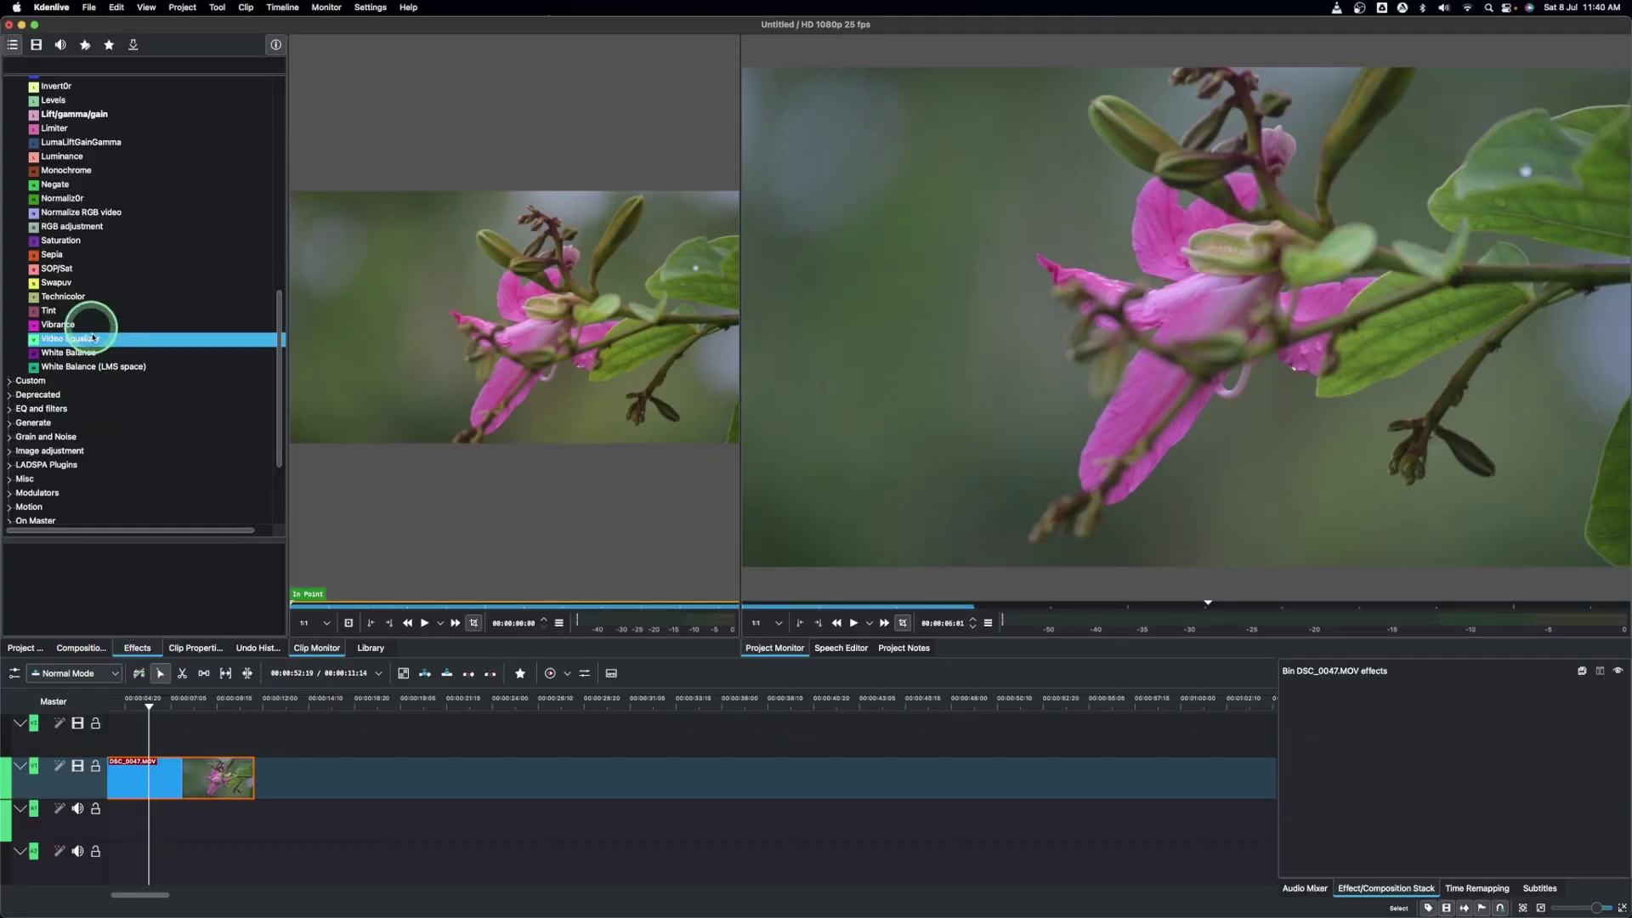
{"action": "double_click", "coordinate": [57, 454]}
{"action": "scroll", "coordinate": [59, 459], "scroll_direction": "down", "scroll_amount": 2}
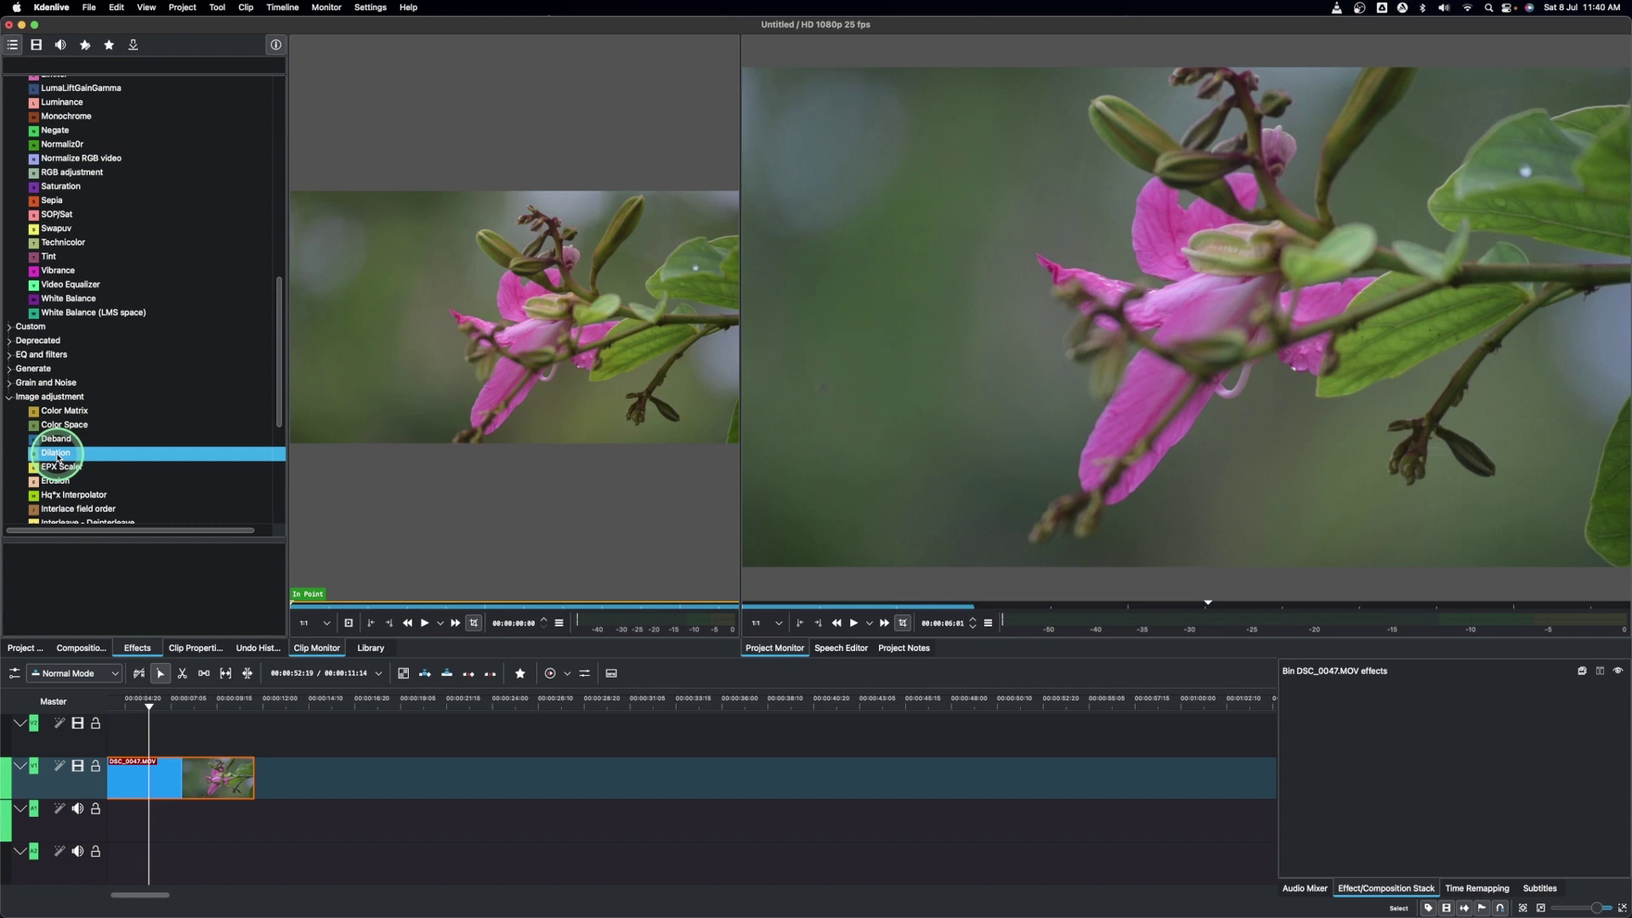
{"action": "left_click", "coordinate": [72, 428]}
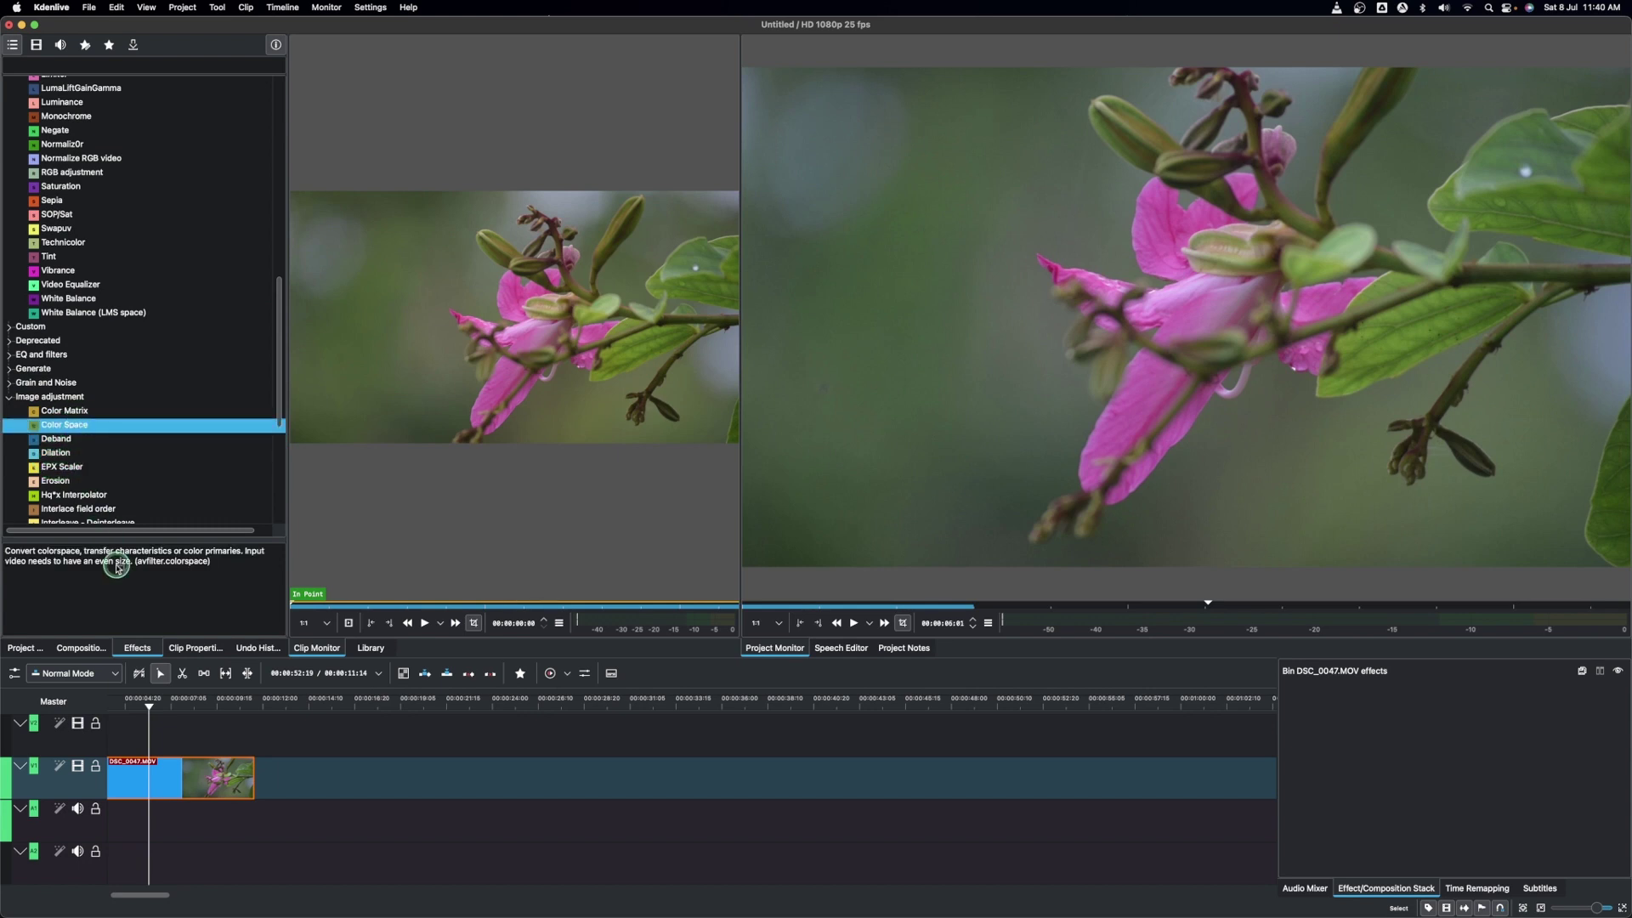
{"action": "left_click_drag", "start_coordinate": [187, 773], "coordinate": [188, 773]}
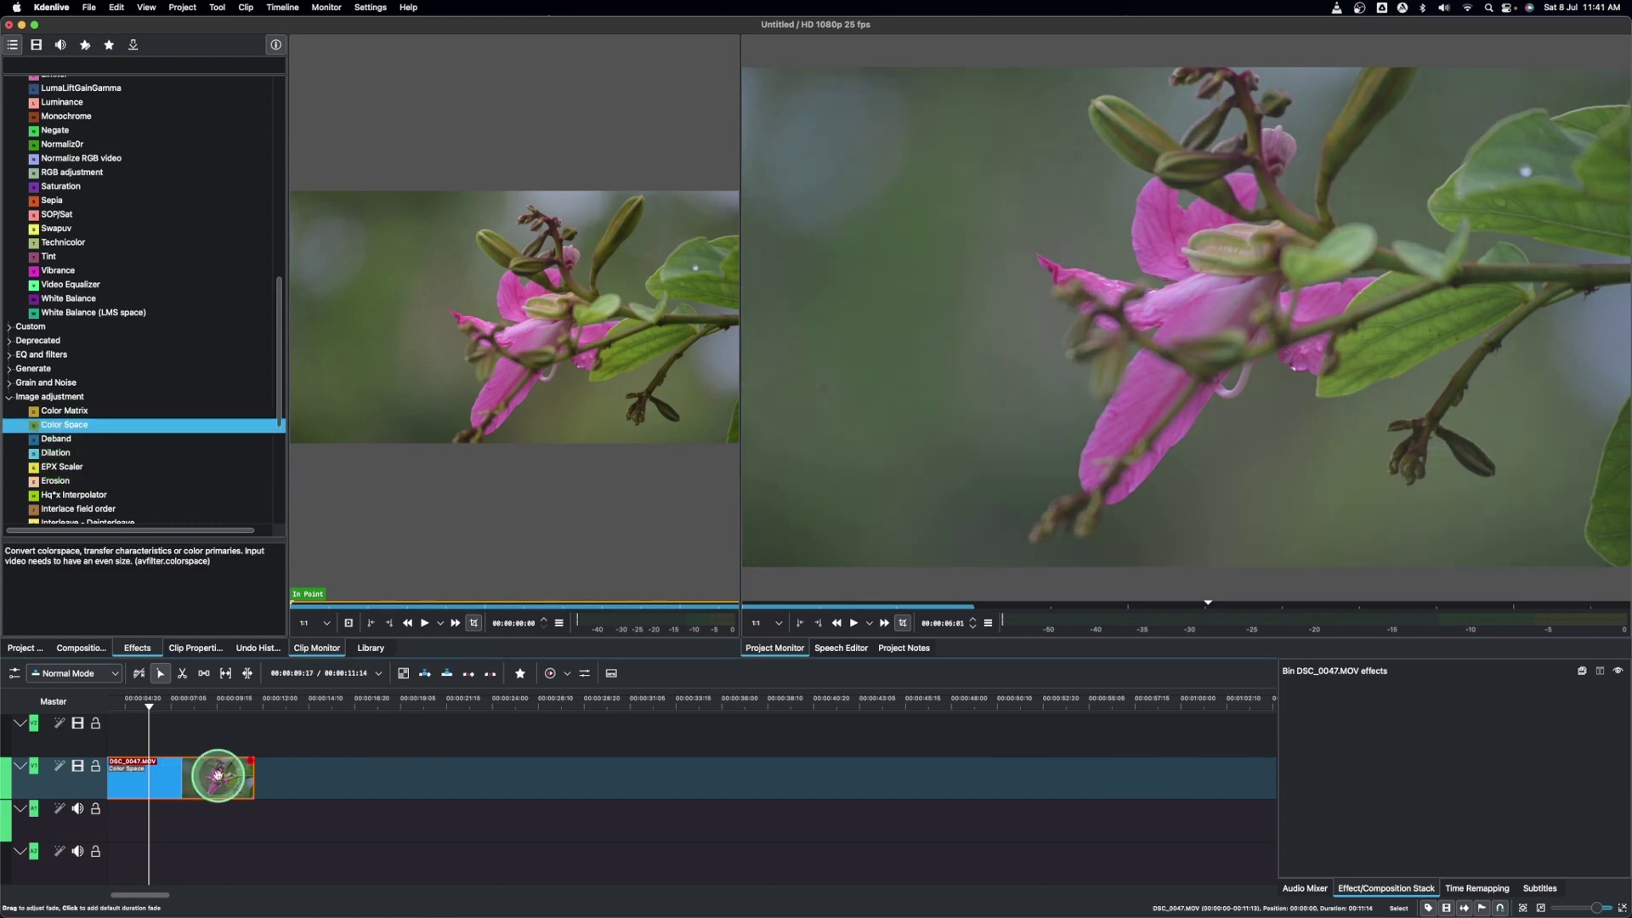
Step: Set Color Space colour properties to BT.601-6 525 and collapse the effect
{"action": "left_click", "coordinate": [219, 774]}
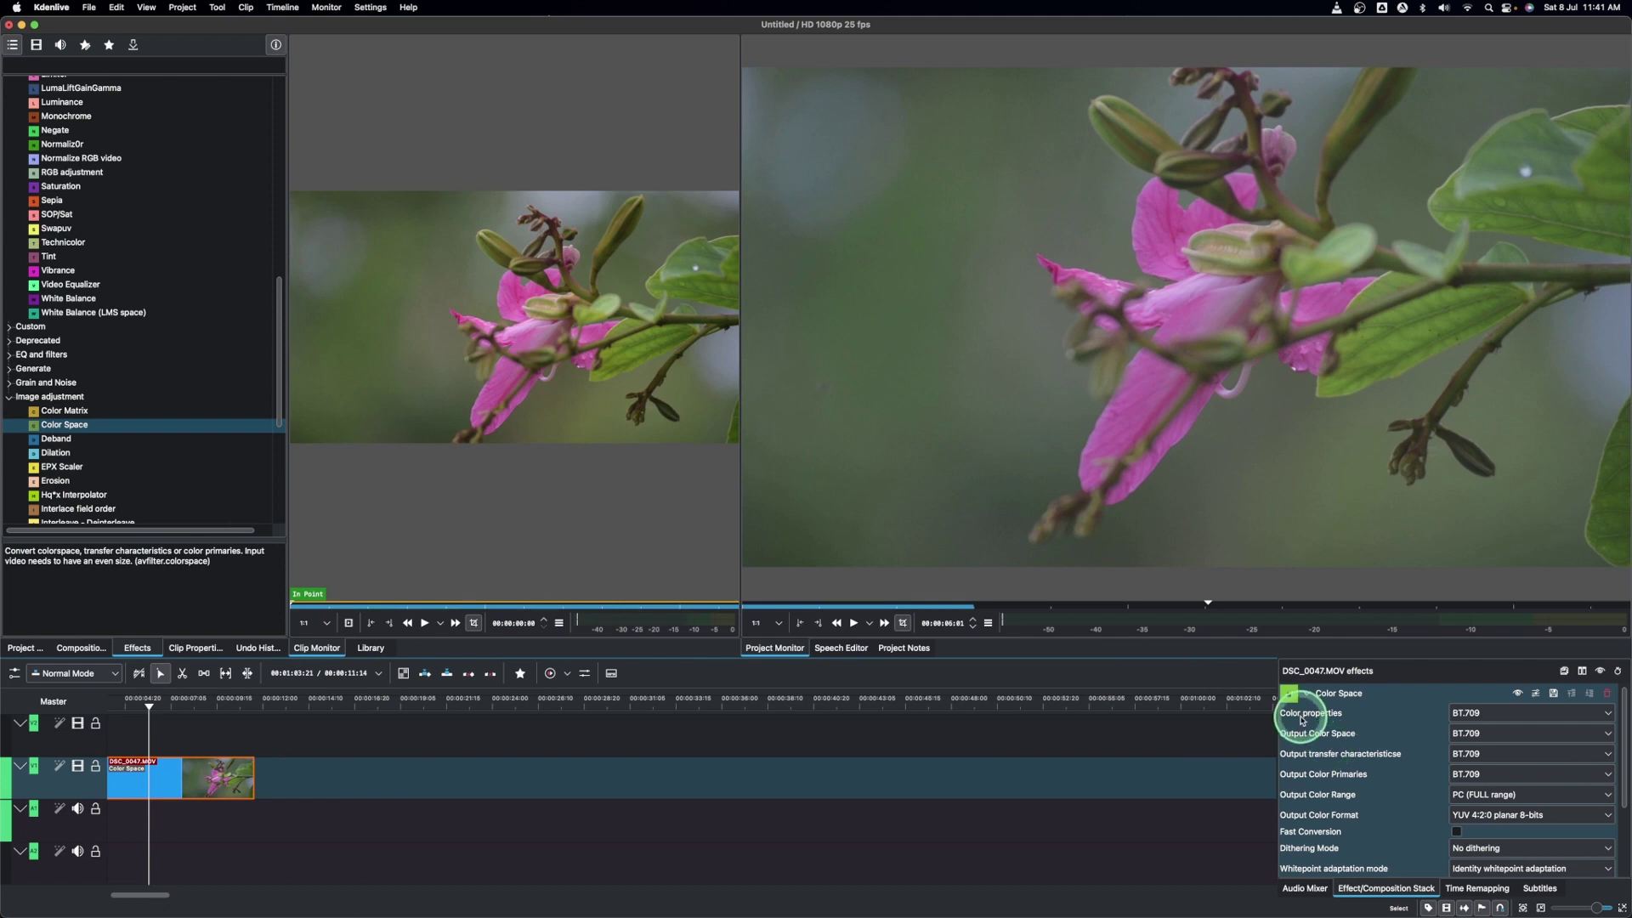
{"action": "left_click", "coordinate": [1467, 714]}
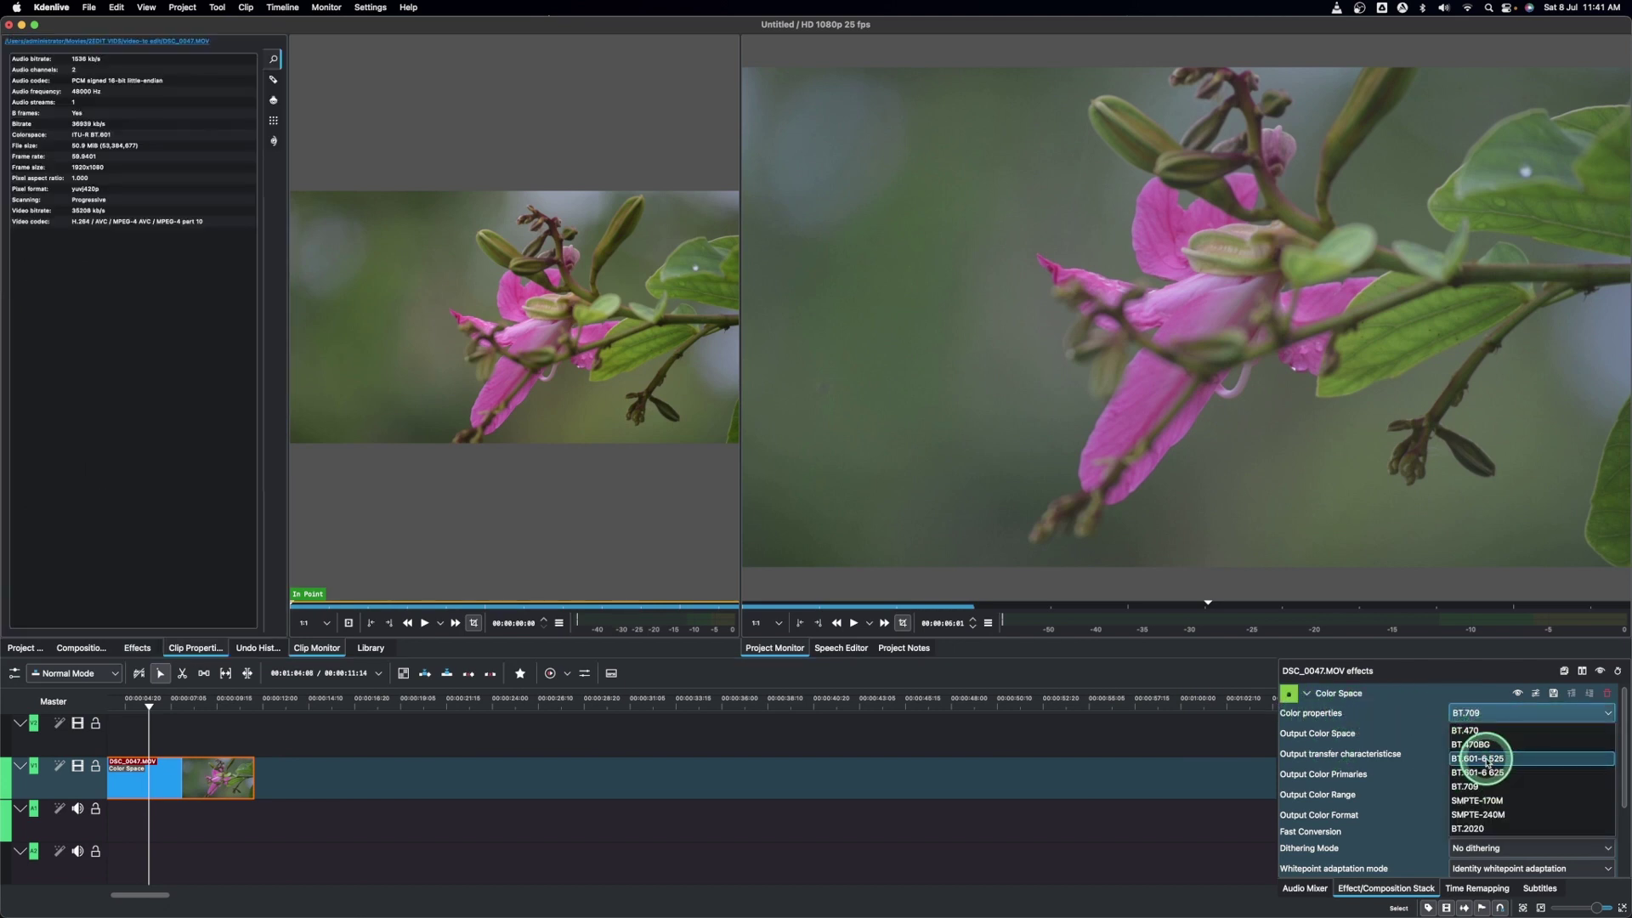
{"action": "left_click", "coordinate": [1492, 759]}
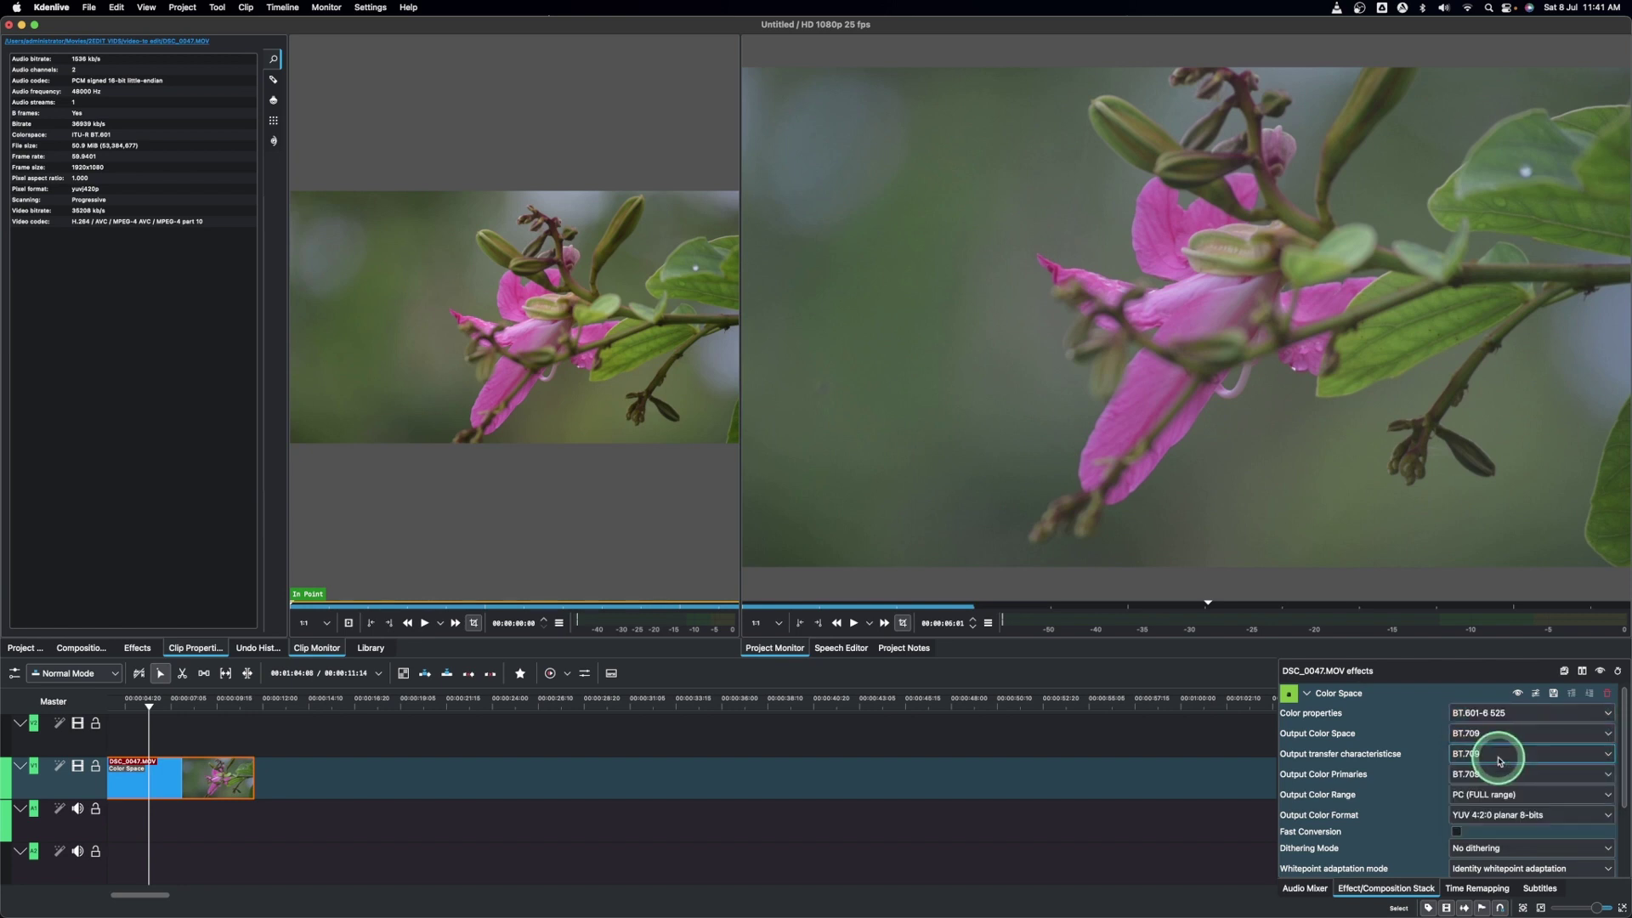
{"action": "left_click", "coordinate": [1308, 693]}
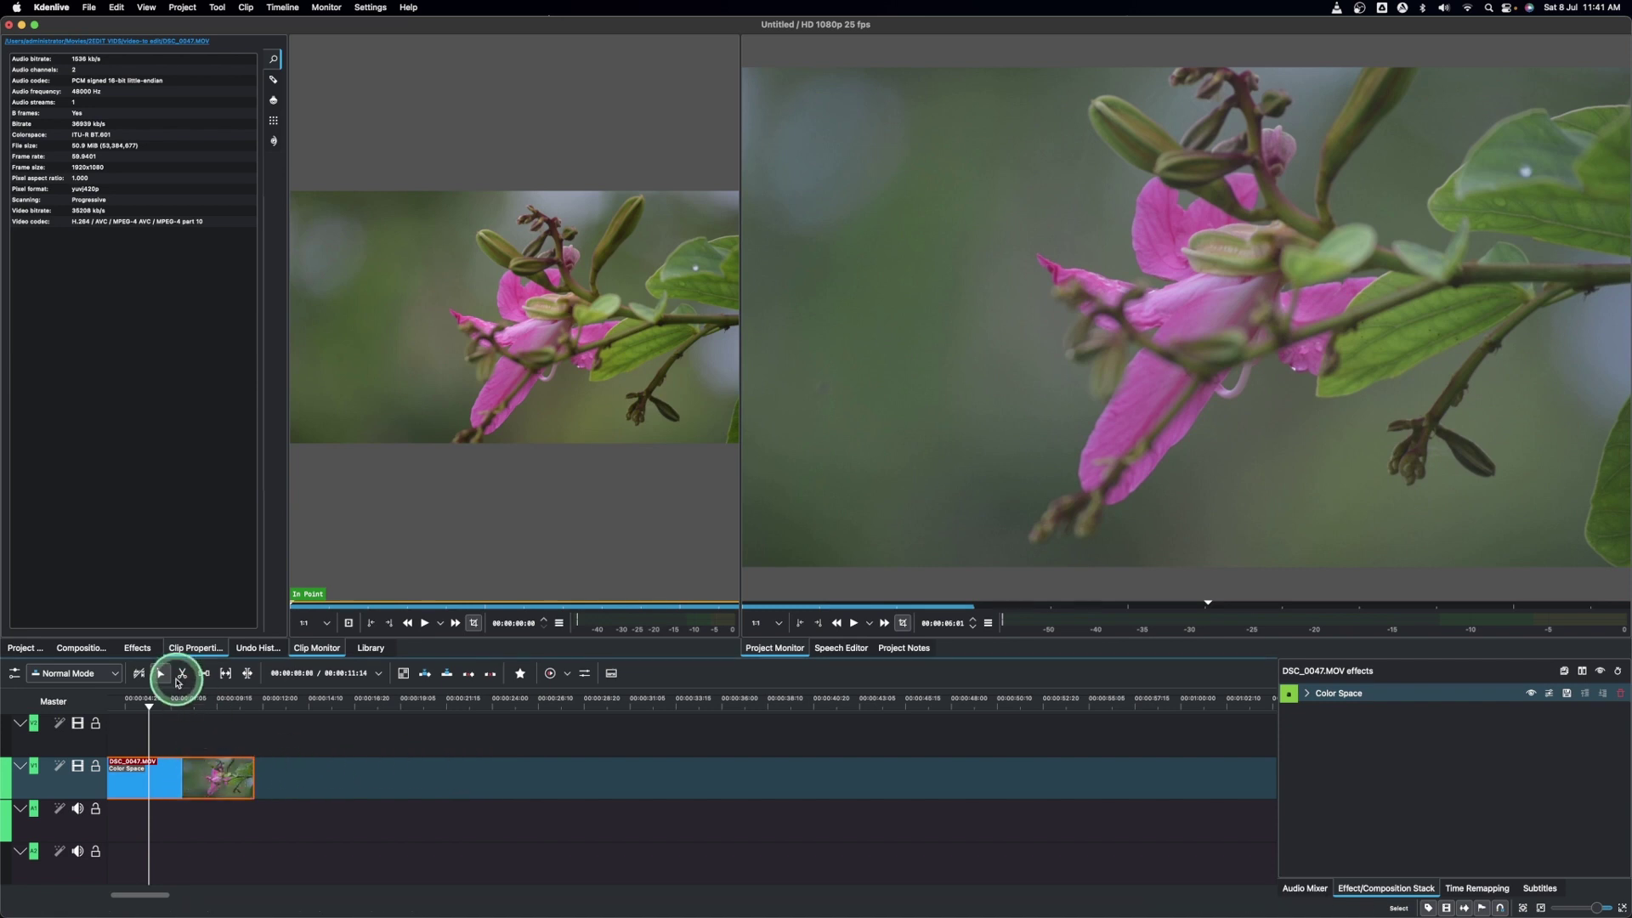
Step: Drag the Saturation effect onto DSC_0047.MOV, stacking it below Color Space
{"action": "left_click", "coordinate": [138, 649]}
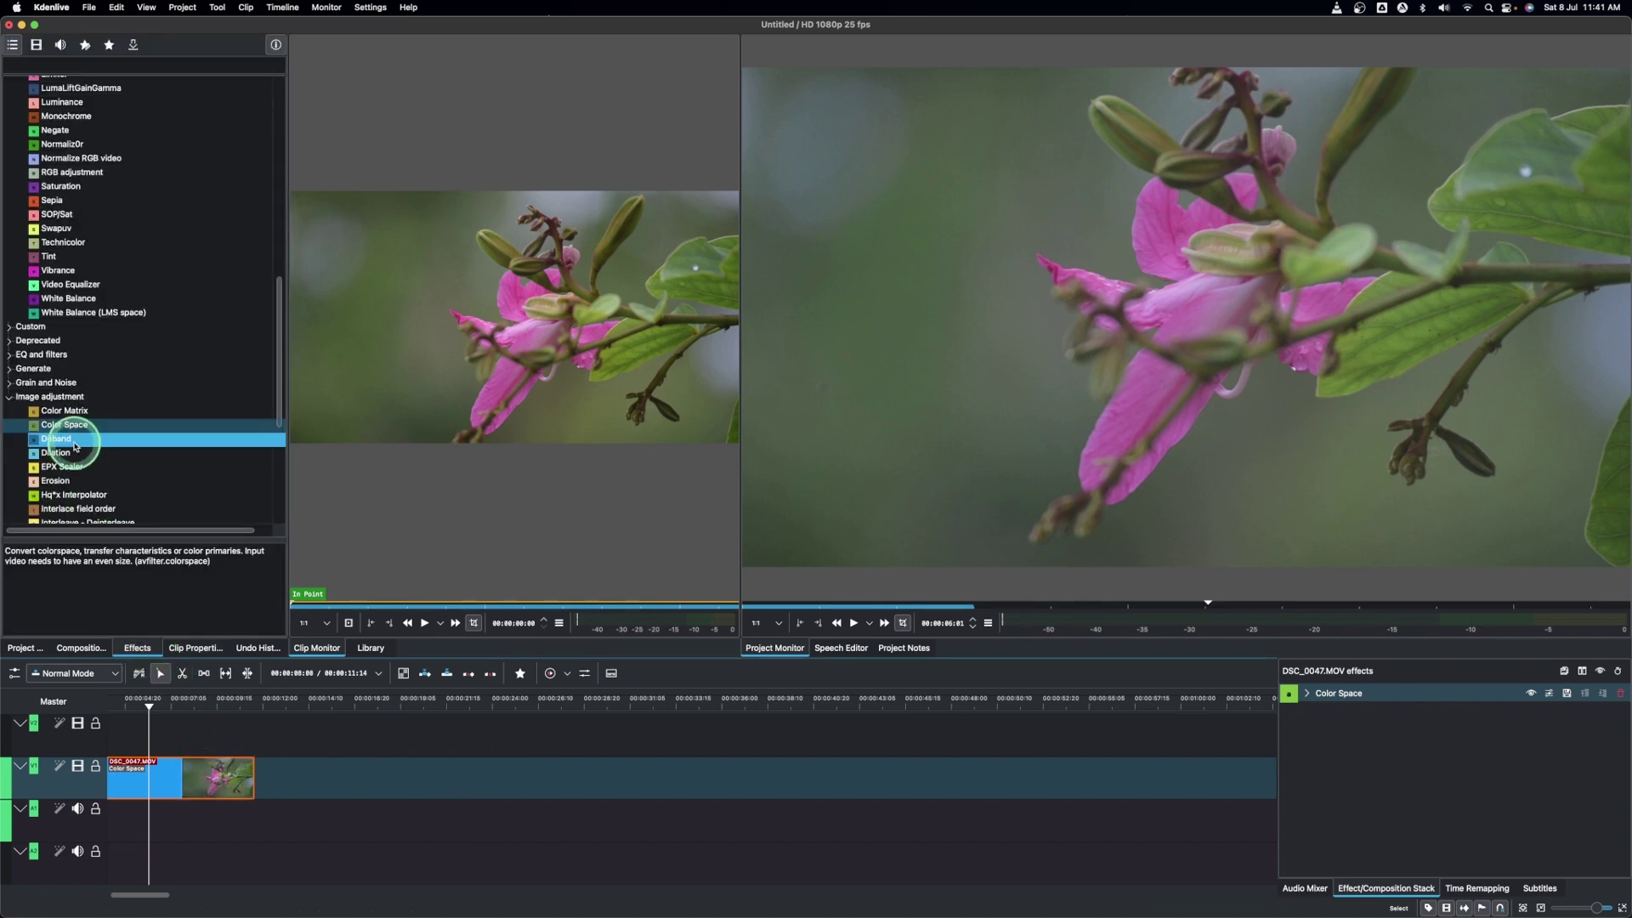
{"action": "scroll", "coordinate": [68, 438], "scroll_direction": "up", "scroll_amount": 6}
{"action": "scroll", "coordinate": [73, 445], "scroll_direction": "up", "scroll_amount": 4}
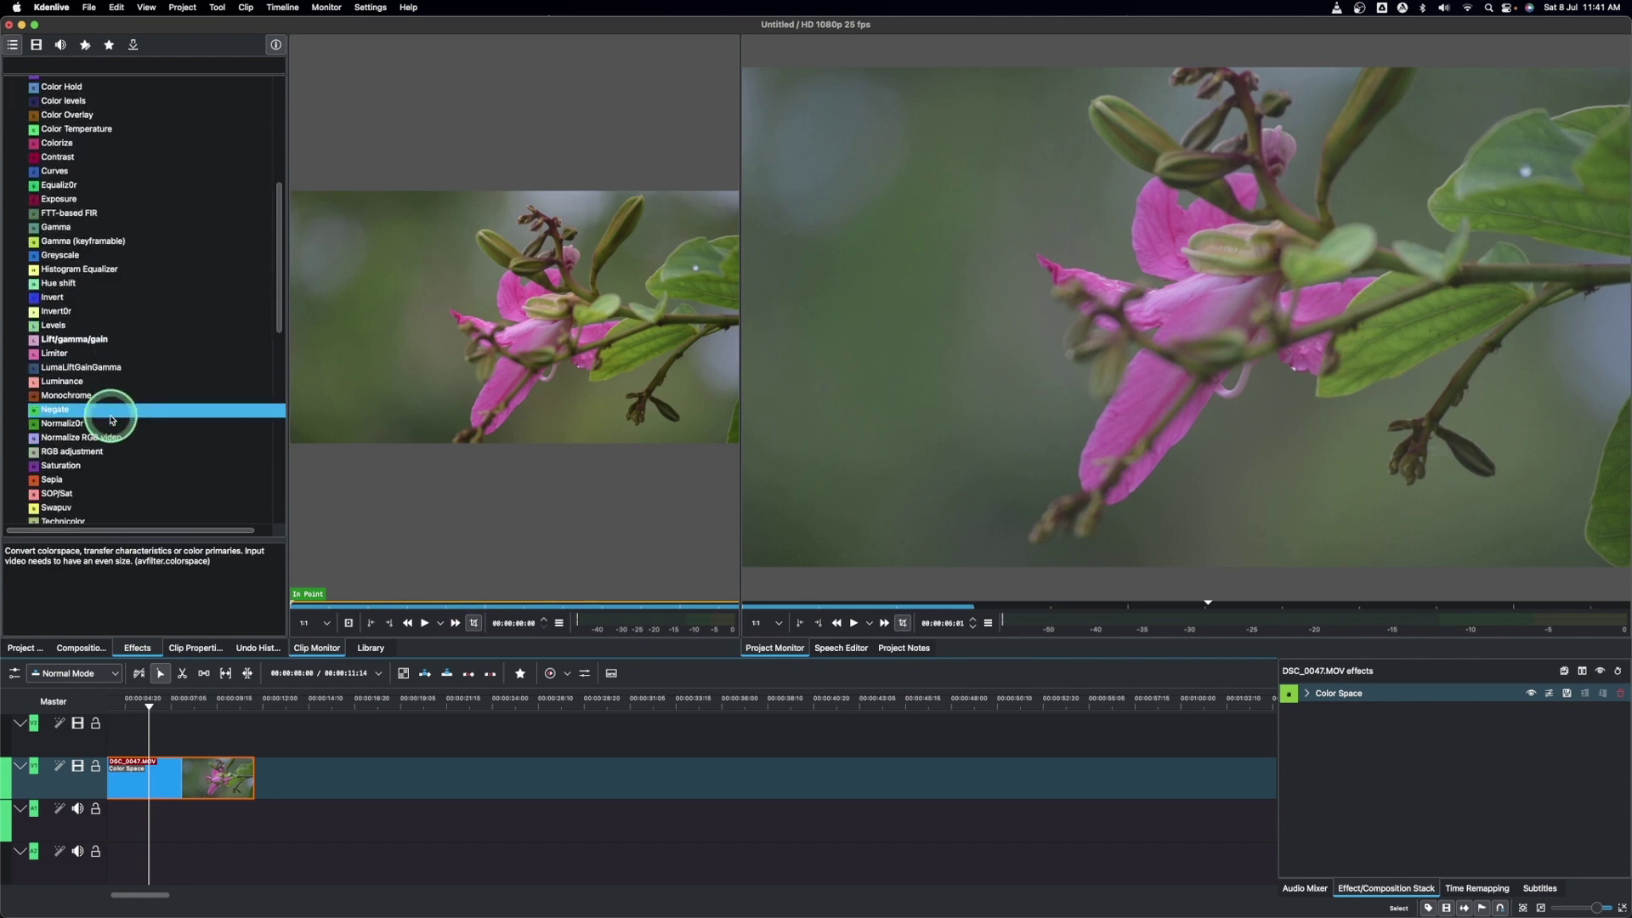
{"action": "scroll", "coordinate": [112, 420], "scroll_direction": "down", "scroll_amount": 4}
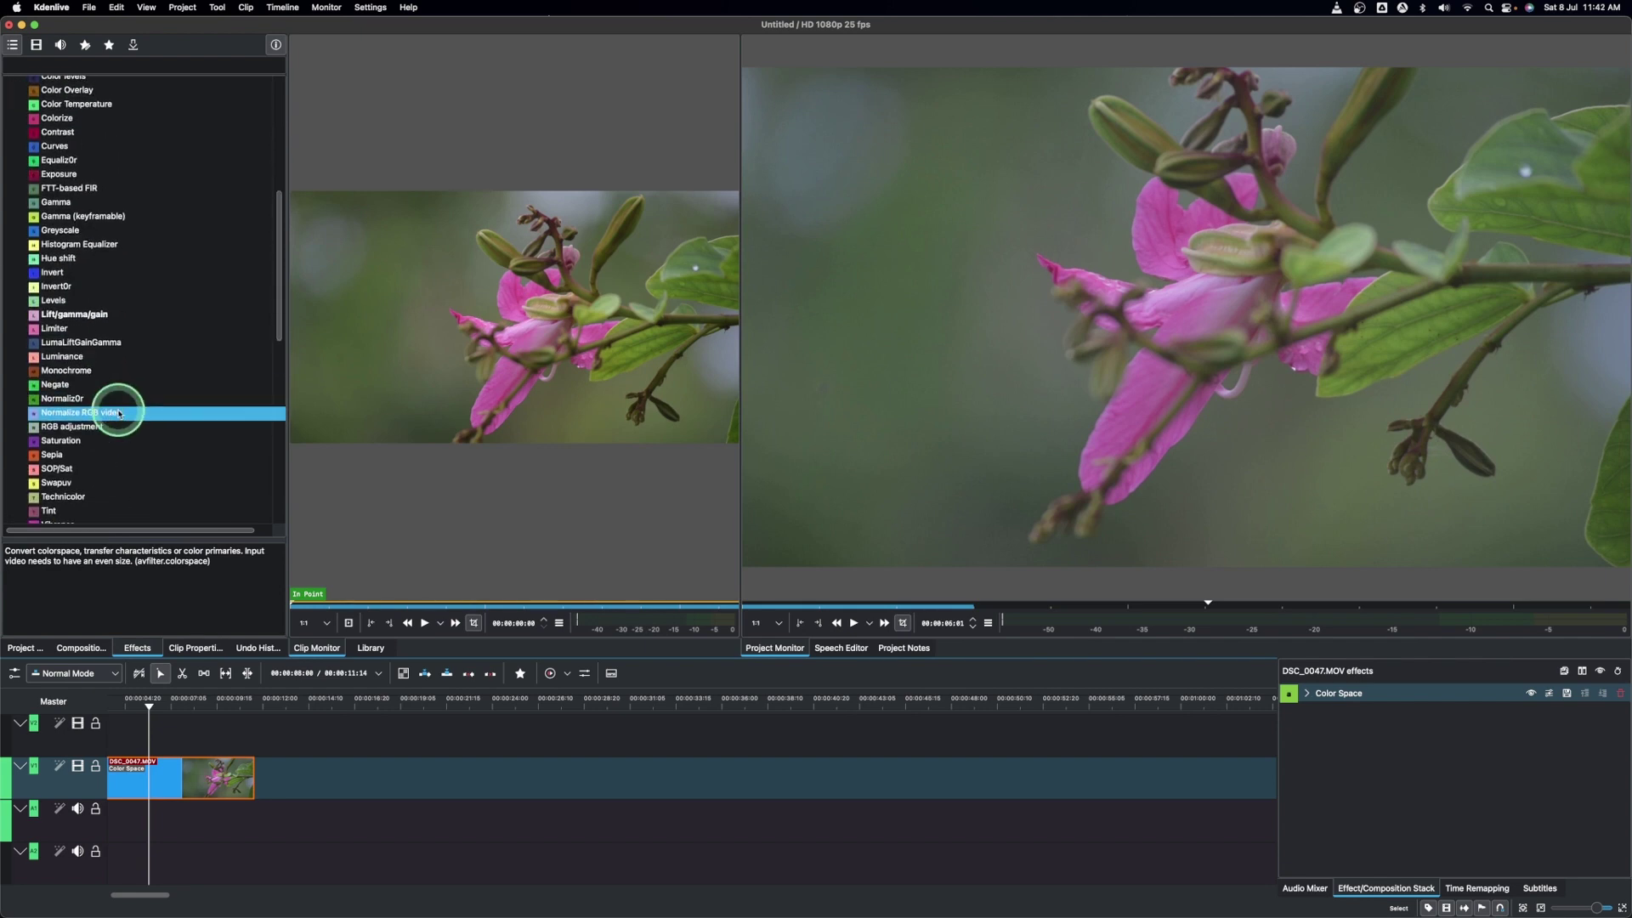
{"action": "left_click", "coordinate": [51, 444]}
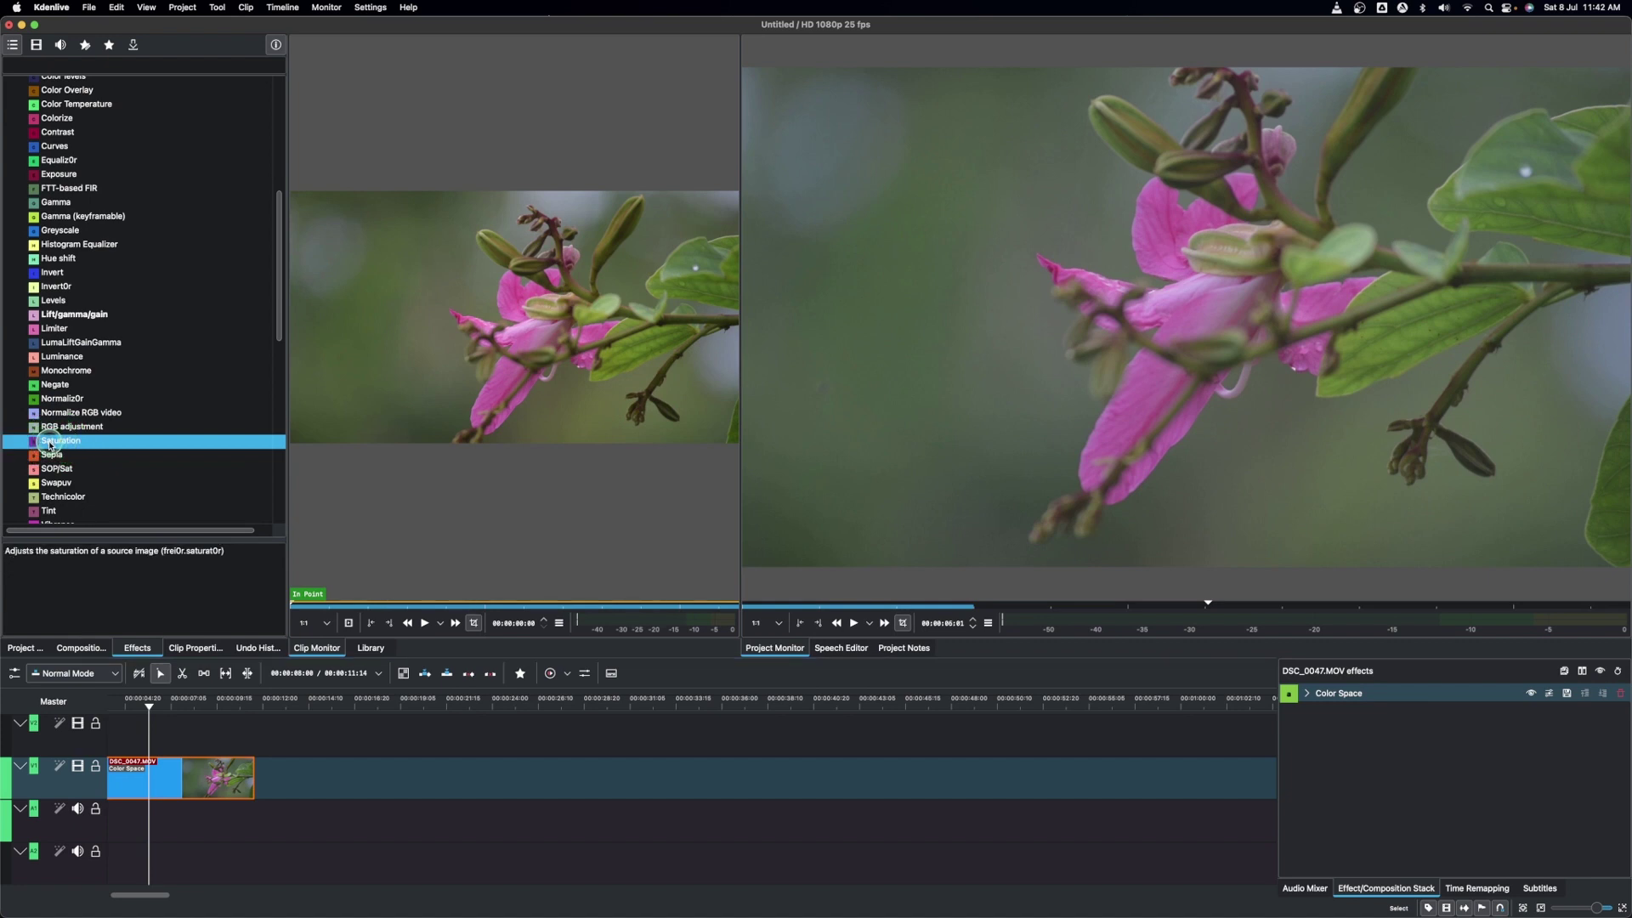
{"action": "left_click_drag", "start_coordinate": [190, 809], "coordinate": [189, 784]}
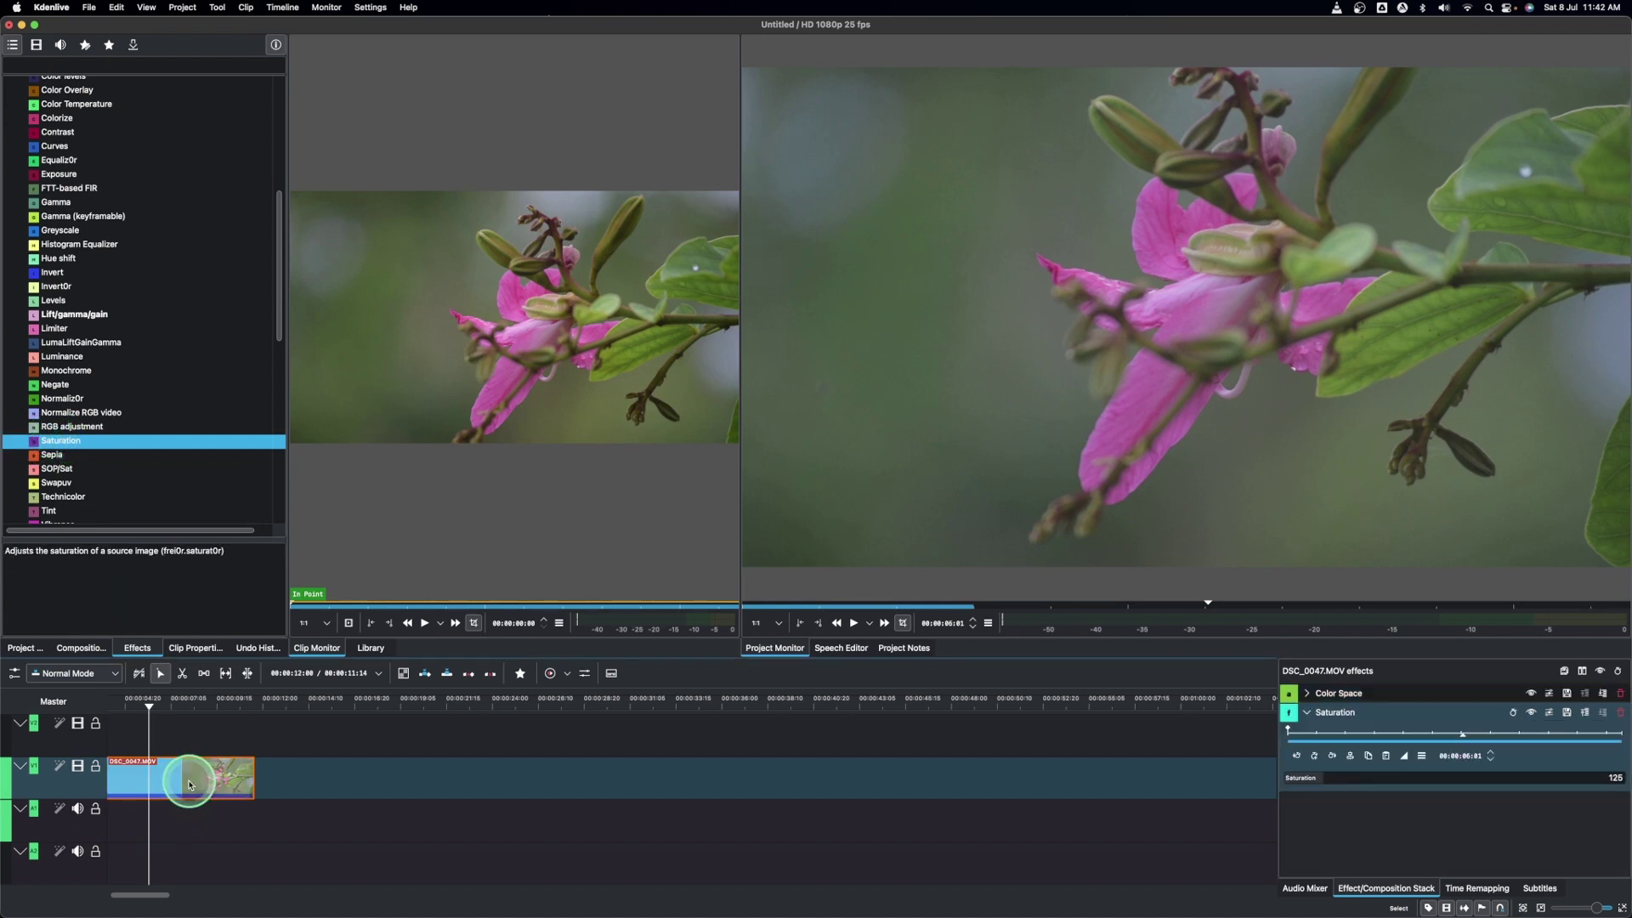
Step: Tune the Saturation value up to about 331, then disable the Saturation effect
{"action": "left_click", "coordinate": [1328, 782]}
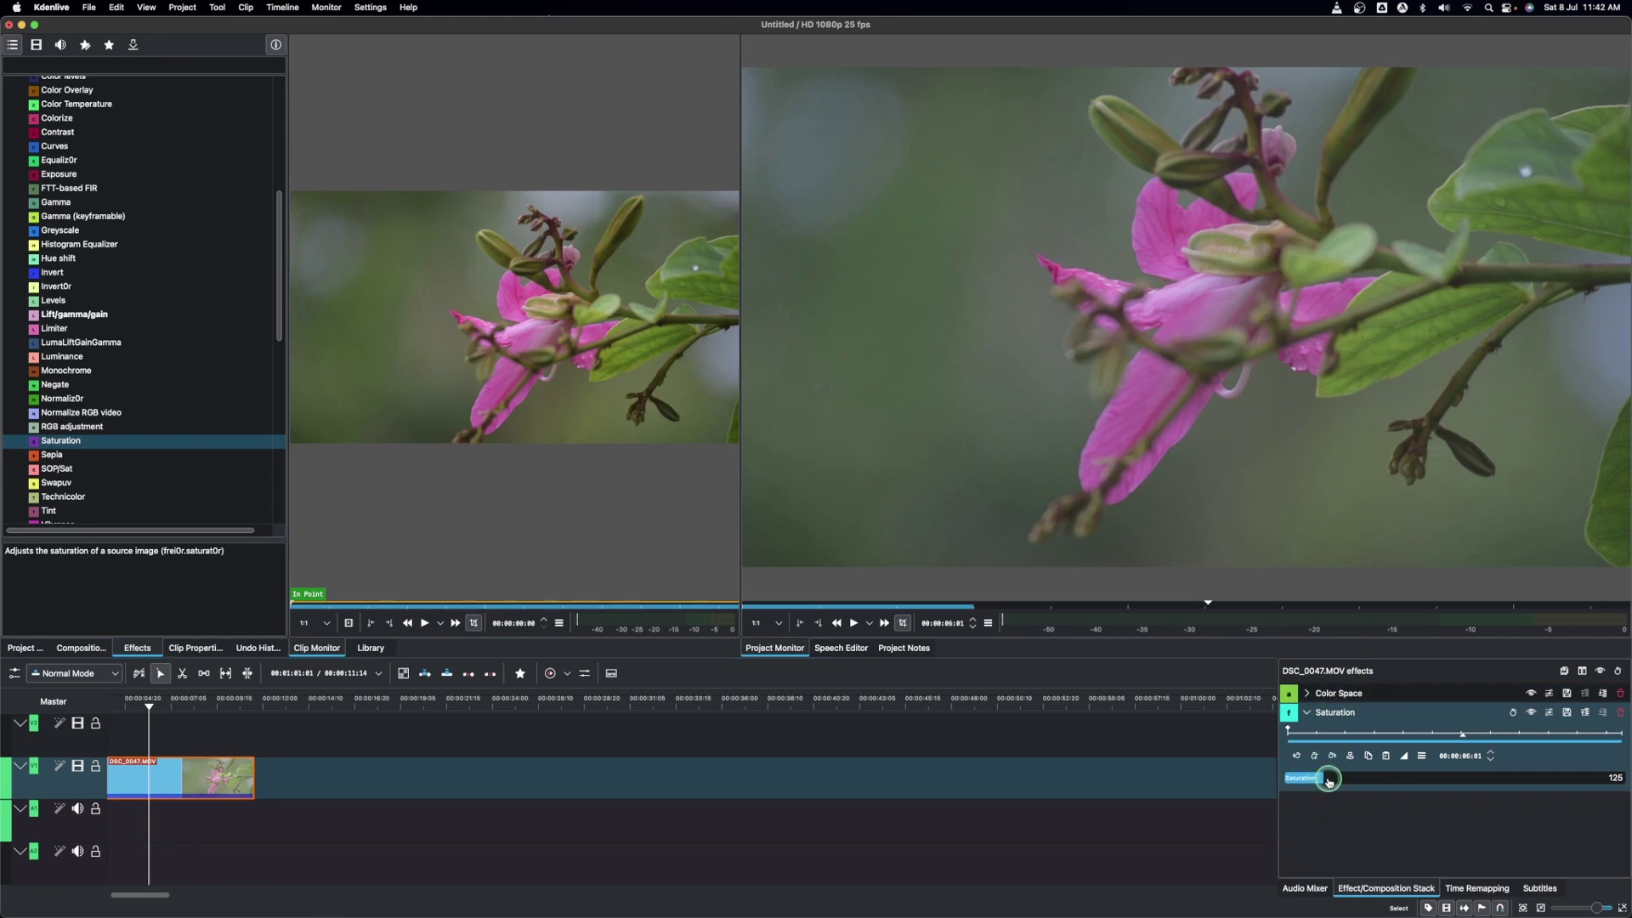
{"action": "left_click_drag", "start_coordinate": [1328, 781], "coordinate": [1457, 448]}
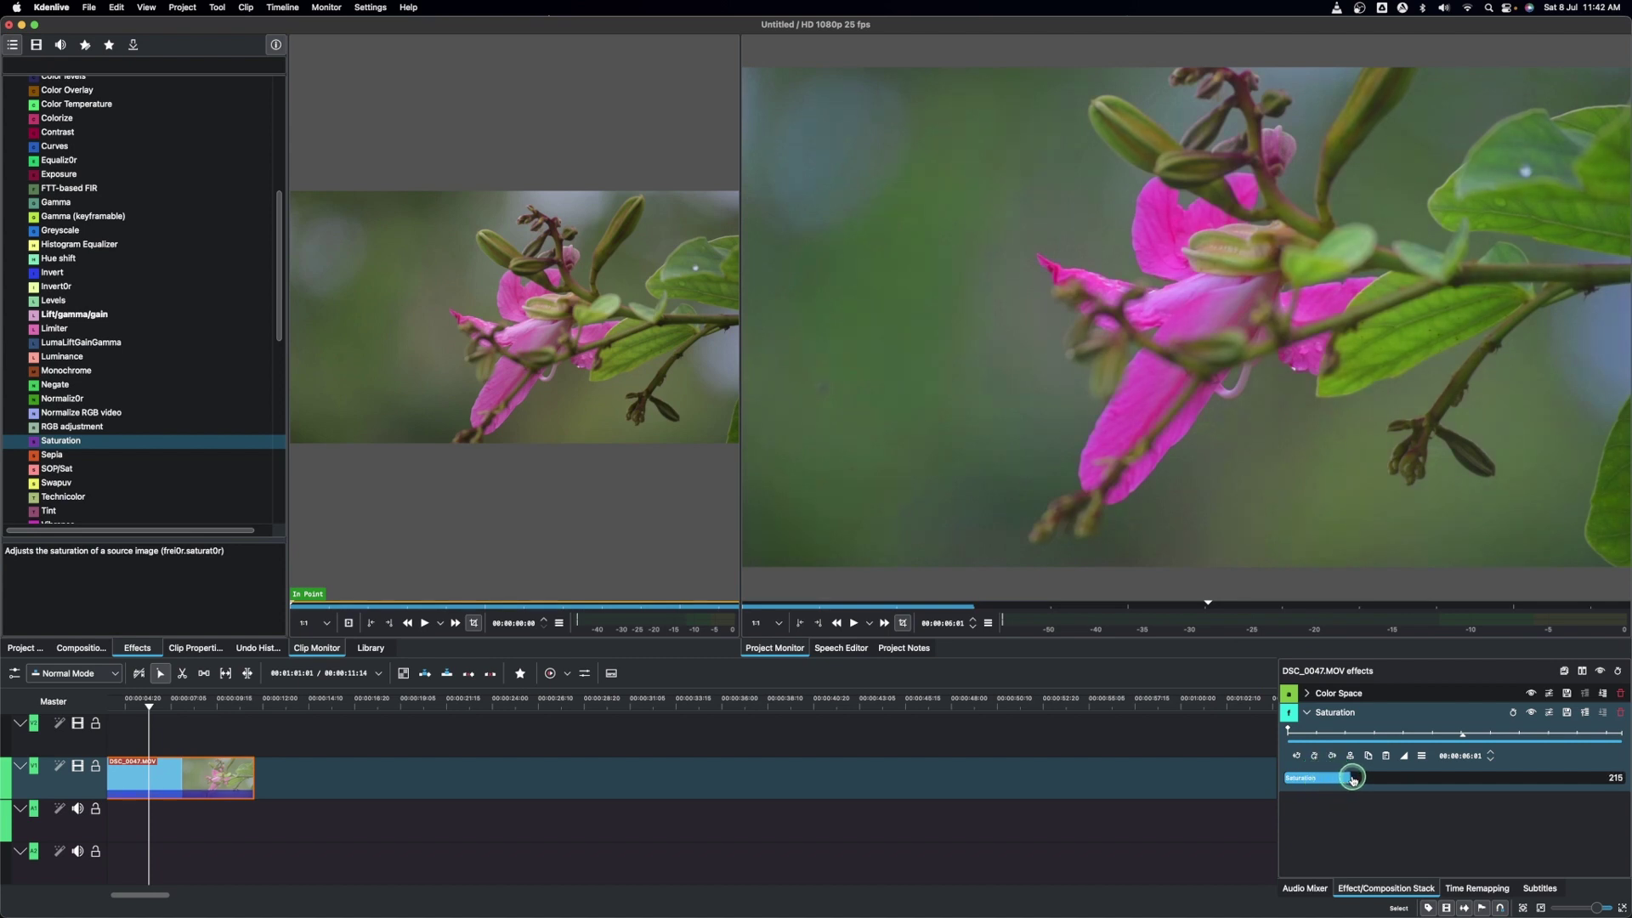
{"action": "left_click_drag", "start_coordinate": [1363, 778], "coordinate": [1325, 778]}
{"action": "mouse_move", "coordinate": [1375, 779]}
{"action": "left_mouse_down"}
{"action": "mouse_move", "coordinate": [1440, 781]}
{"action": "mouse_move", "coordinate": [1331, 777]}
{"action": "mouse_move", "coordinate": [1387, 774]}
{"action": "left_mouse_up"}
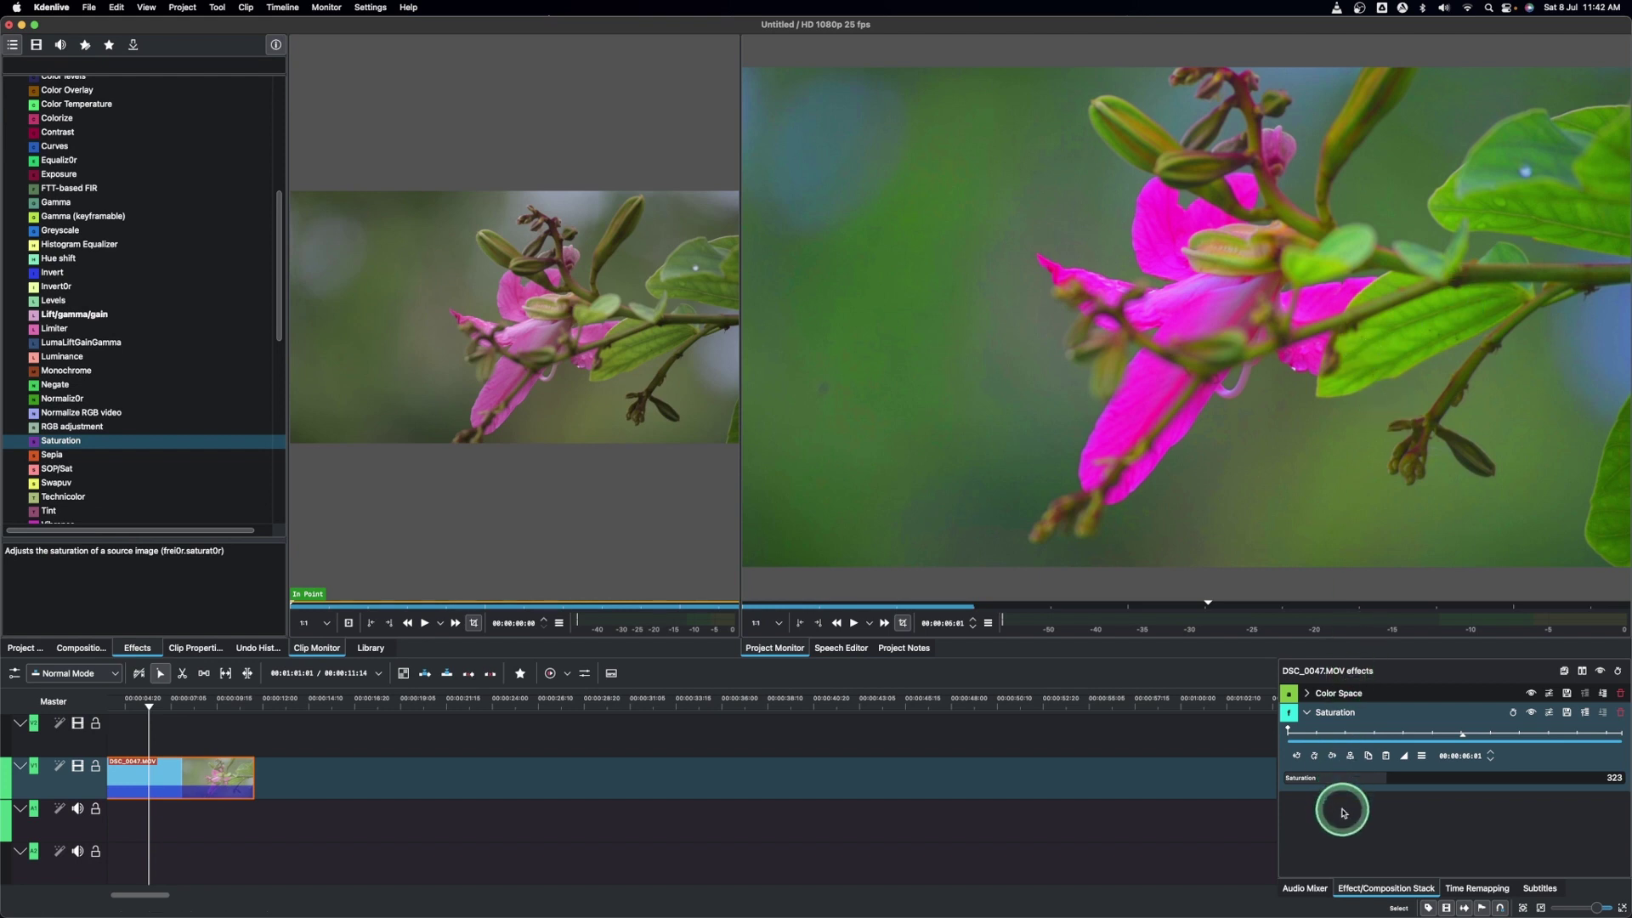
{"action": "mouse_move", "coordinate": [1387, 779]}
{"action": "left_mouse_down"}
{"action": "mouse_move", "coordinate": [1443, 778]}
{"action": "mouse_move", "coordinate": [1343, 779]}
{"action": "mouse_move", "coordinate": [1385, 781]}
{"action": "left_mouse_up"}
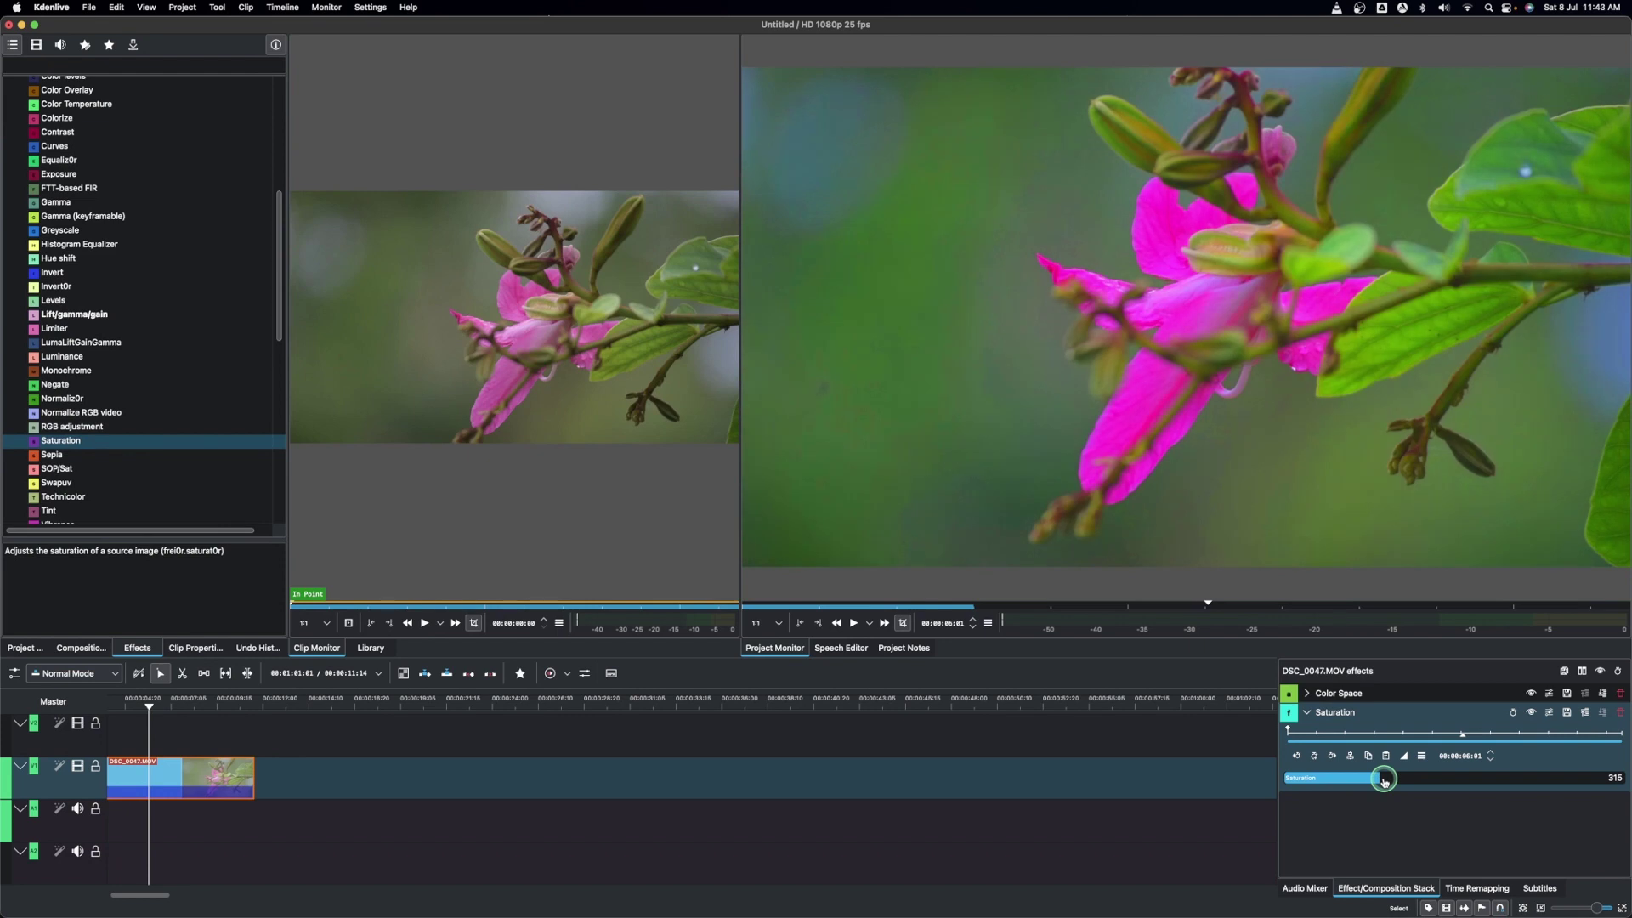
{"action": "mouse_move", "coordinate": [1385, 781]}
{"action": "left_mouse_down"}
{"action": "mouse_move", "coordinate": [1446, 777]}
{"action": "mouse_move", "coordinate": [1390, 783]}
{"action": "left_mouse_up"}
{"action": "left_click", "coordinate": [1531, 713]}
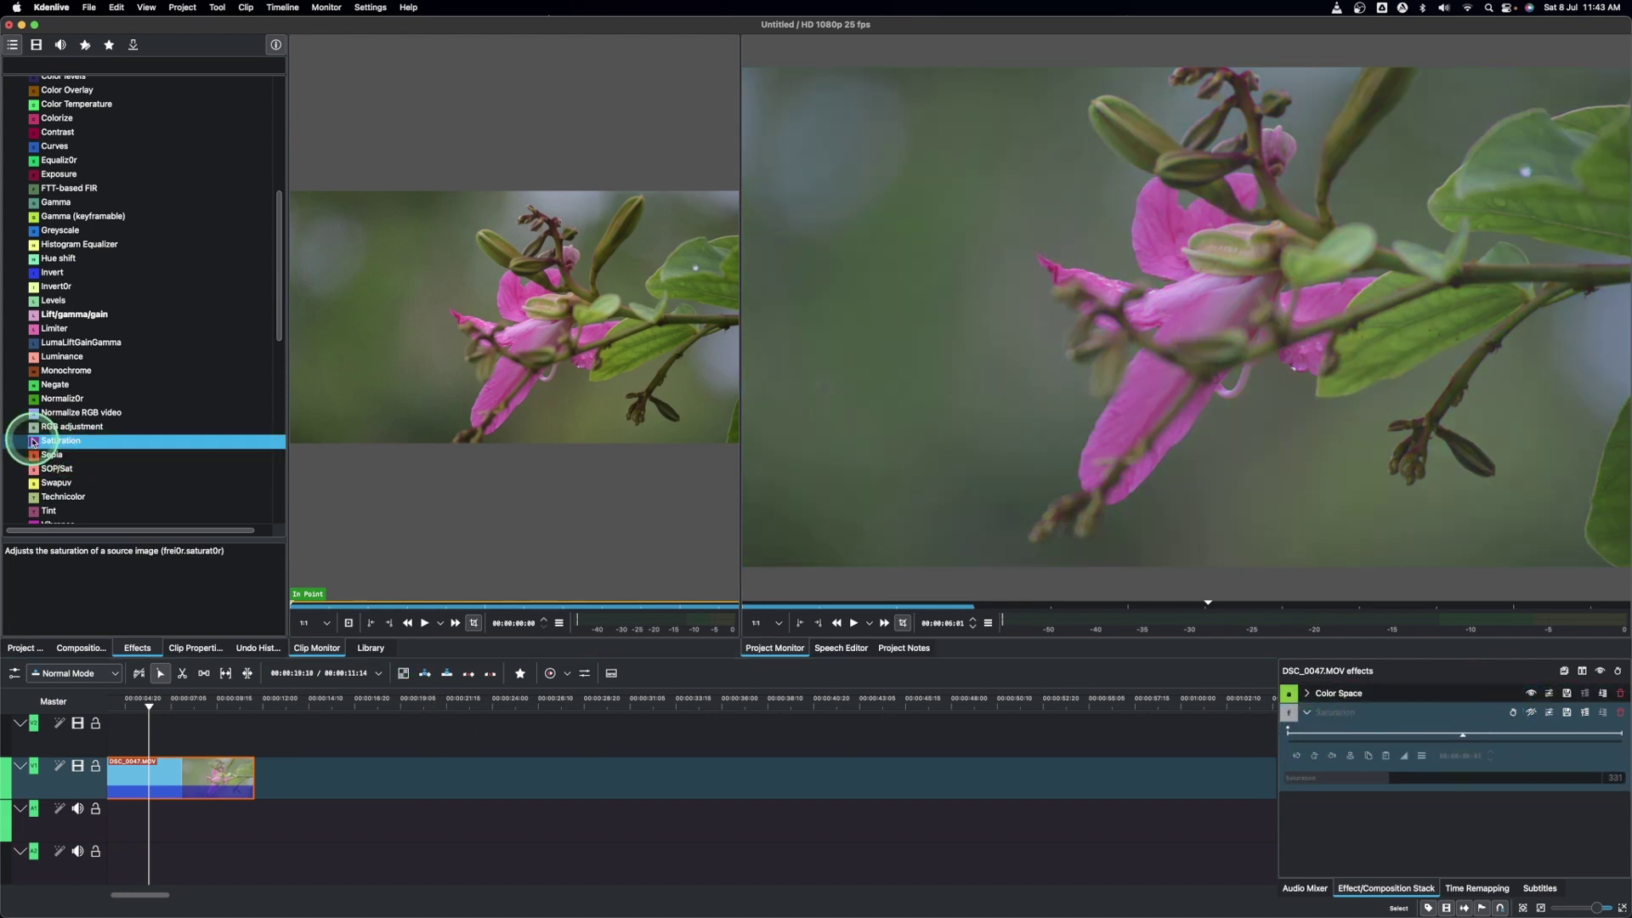
Step: Drag the Vibrance effect from the Effects list onto the DSC_0047.MOV clip
{"action": "scroll", "coordinate": [46, 485], "scroll_direction": "down", "scroll_amount": 1}
{"action": "left_click_drag", "start_coordinate": [54, 503], "coordinate": [153, 769]}
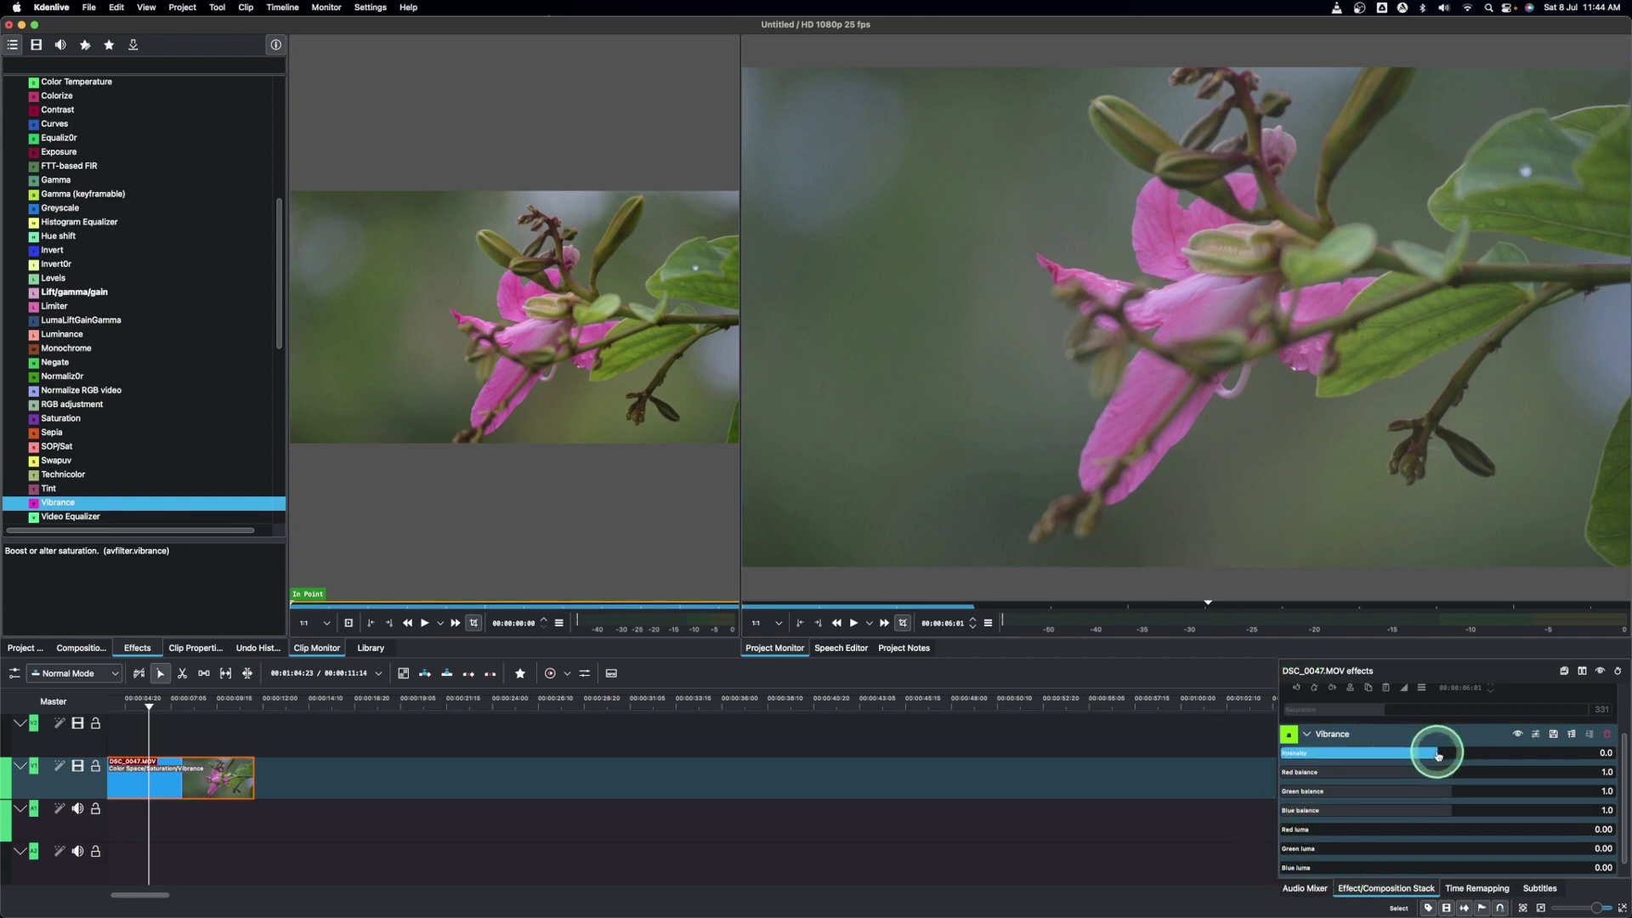
Step: Raise Vibrance Intensity to 0.1 and lift Red luma just above 0
{"action": "left_click_drag", "start_coordinate": [1437, 755], "coordinate": [1447, 752]}
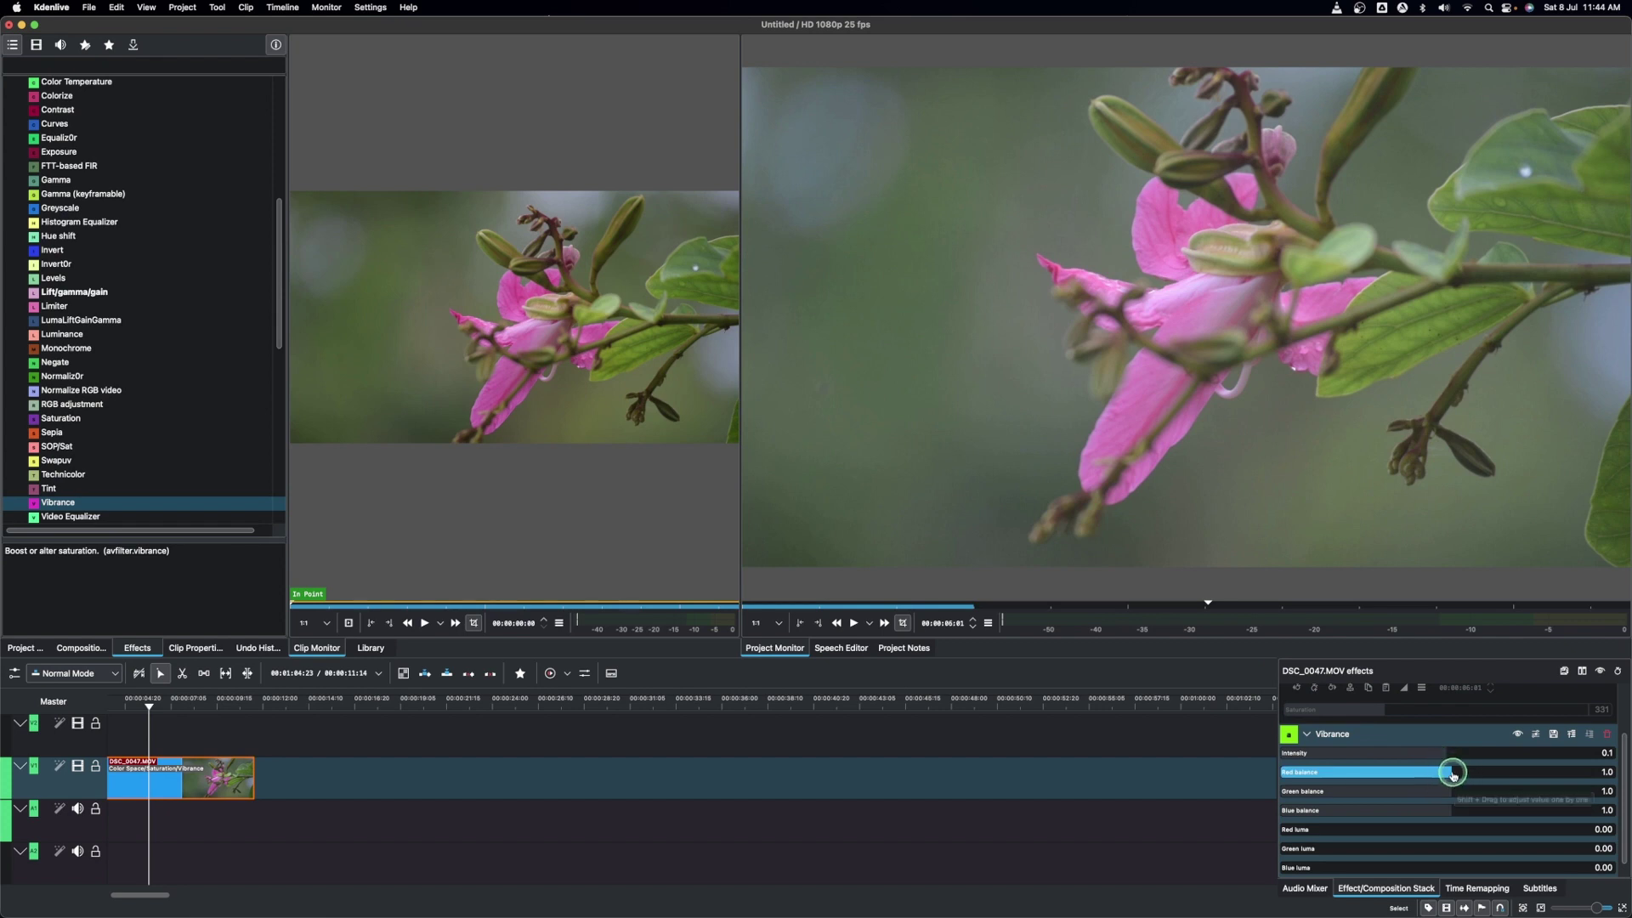
{"action": "scroll", "coordinate": [1456, 772], "scroll_direction": "up", "scroll_amount": 9}
{"action": "scroll", "coordinate": [1454, 793], "scroll_direction": "up", "scroll_amount": 5}
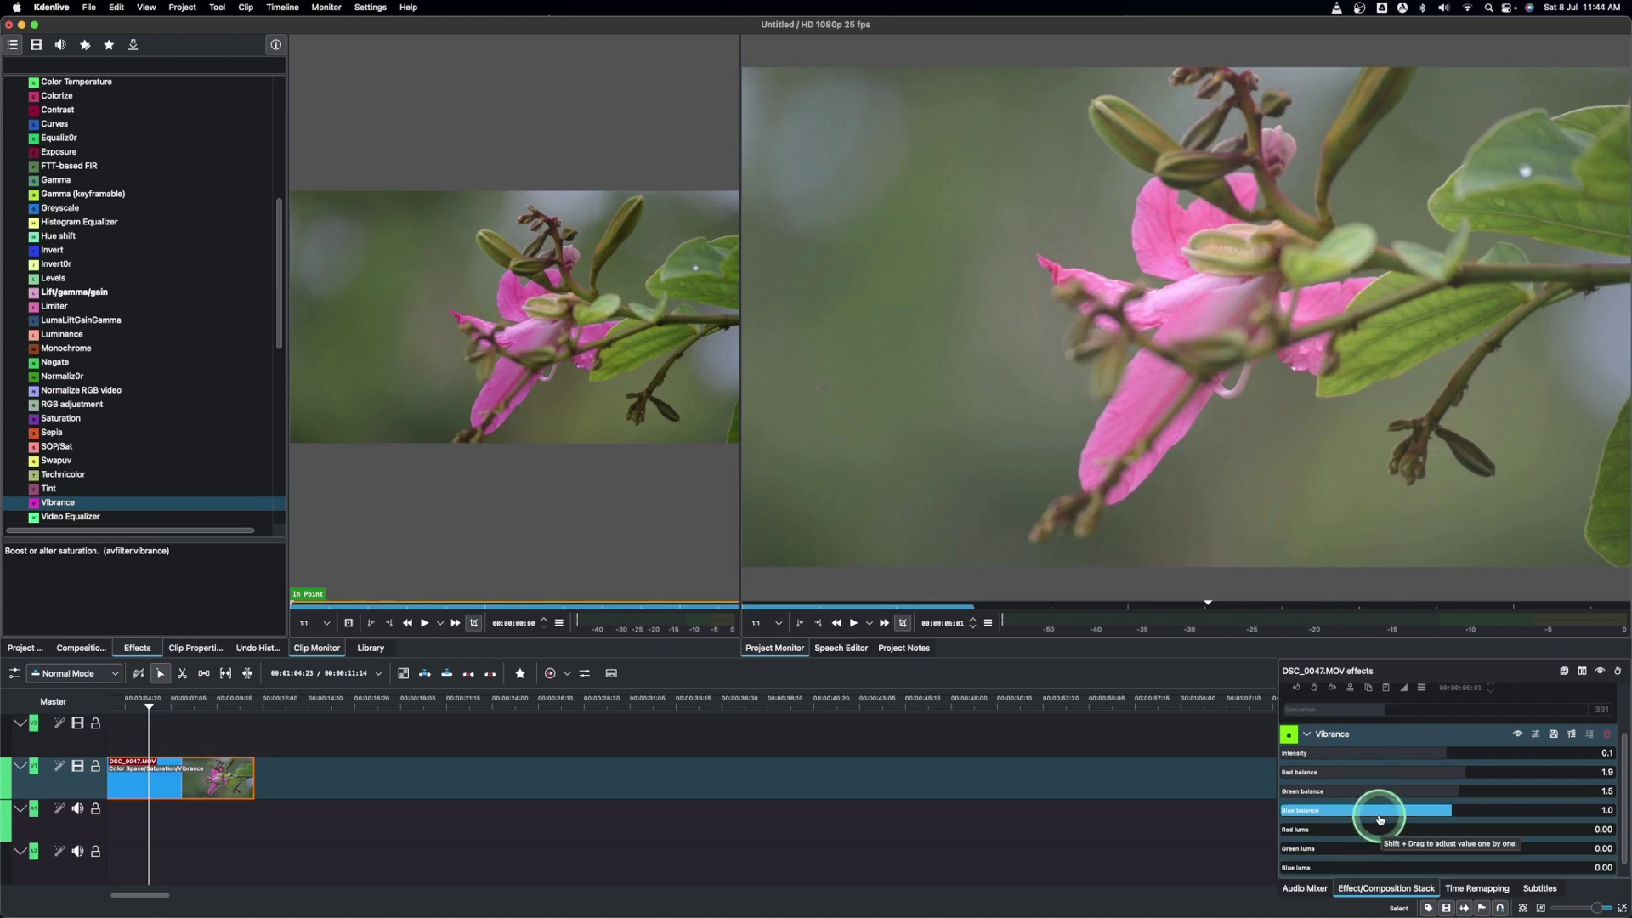
{"action": "scroll", "coordinate": [1379, 818], "scroll_direction": "down", "scroll_amount": 1}
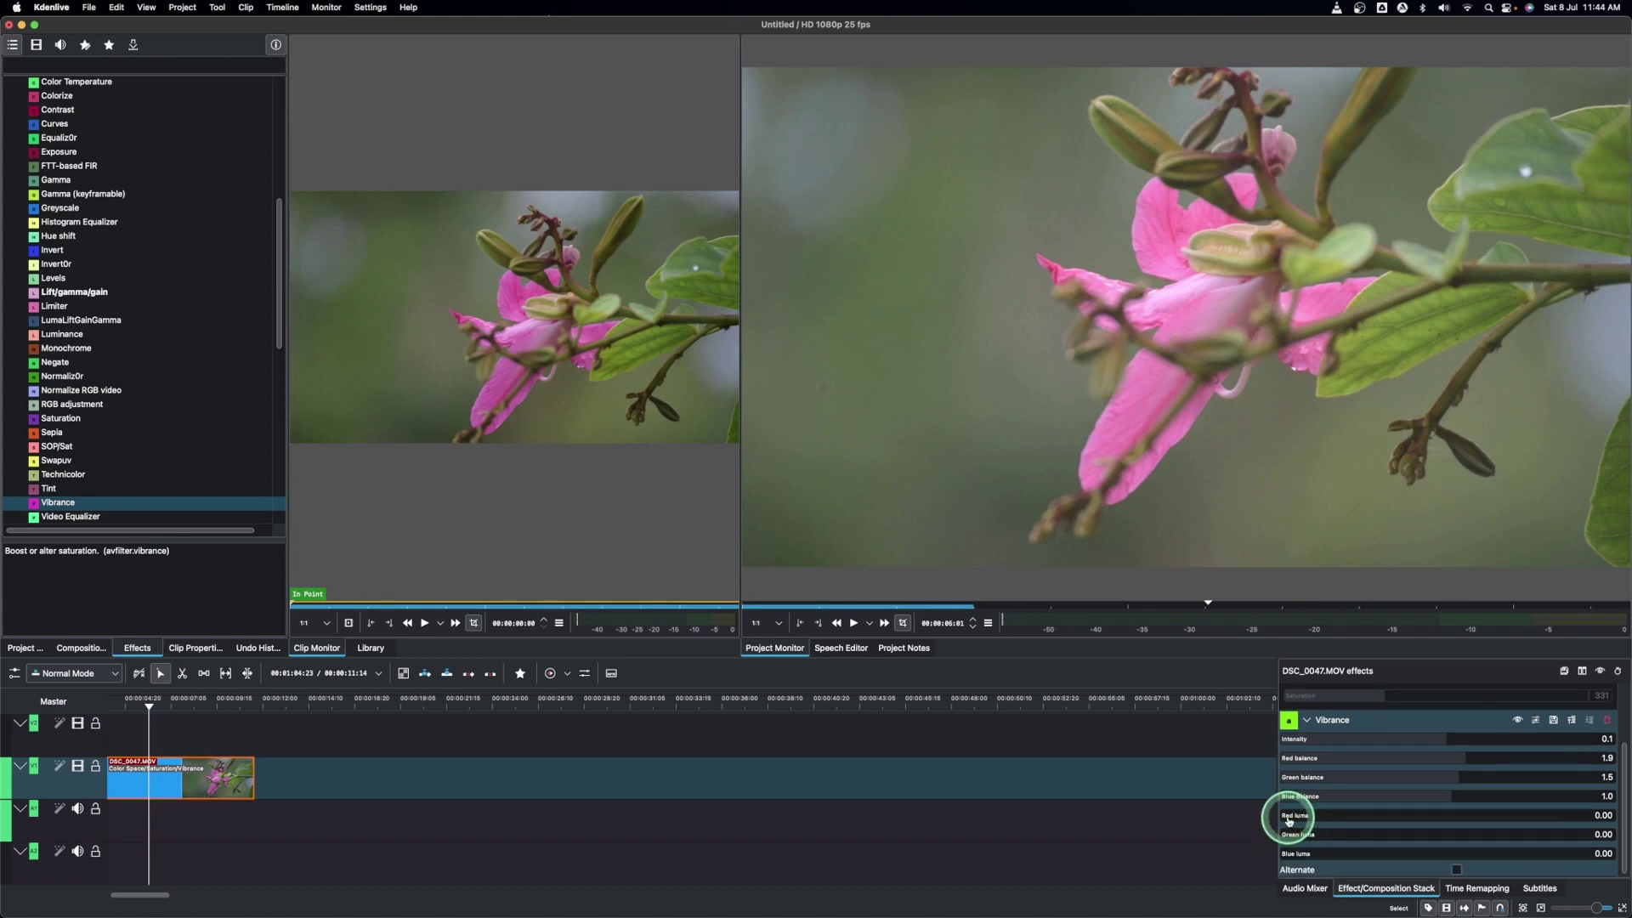
{"action": "mouse_move", "coordinate": [1289, 821]}
{"action": "left_mouse_down"}
{"action": "mouse_move", "coordinate": [1316, 816]}
{"action": "mouse_move", "coordinate": [1308, 837]}
{"action": "left_mouse_up"}
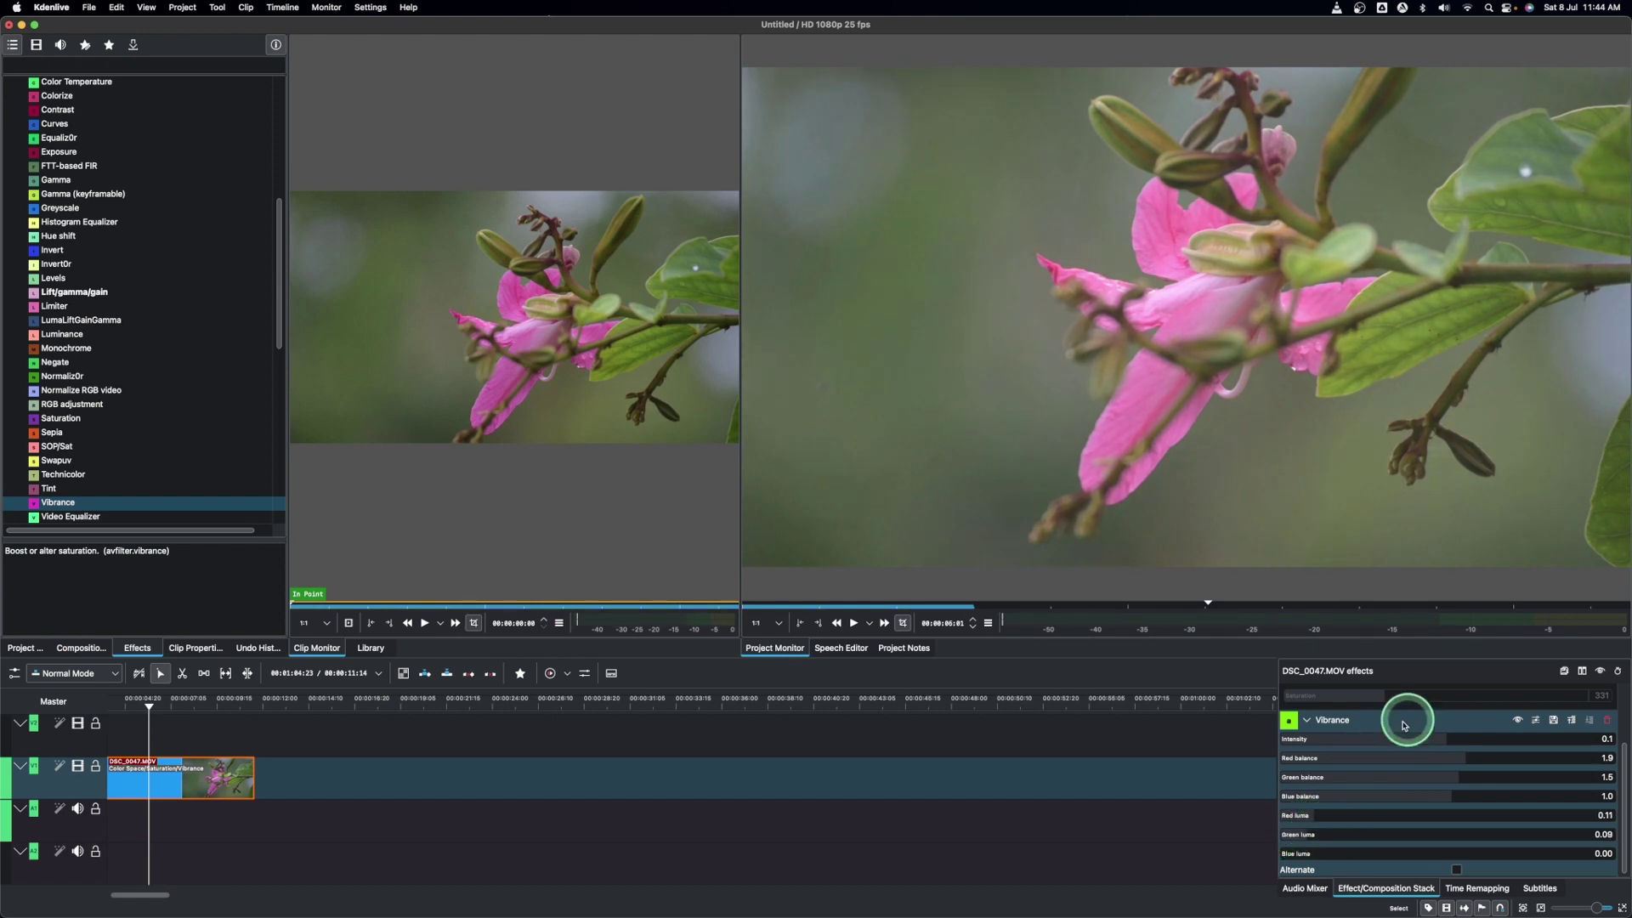
{"action": "left_click", "coordinate": [1456, 741]}
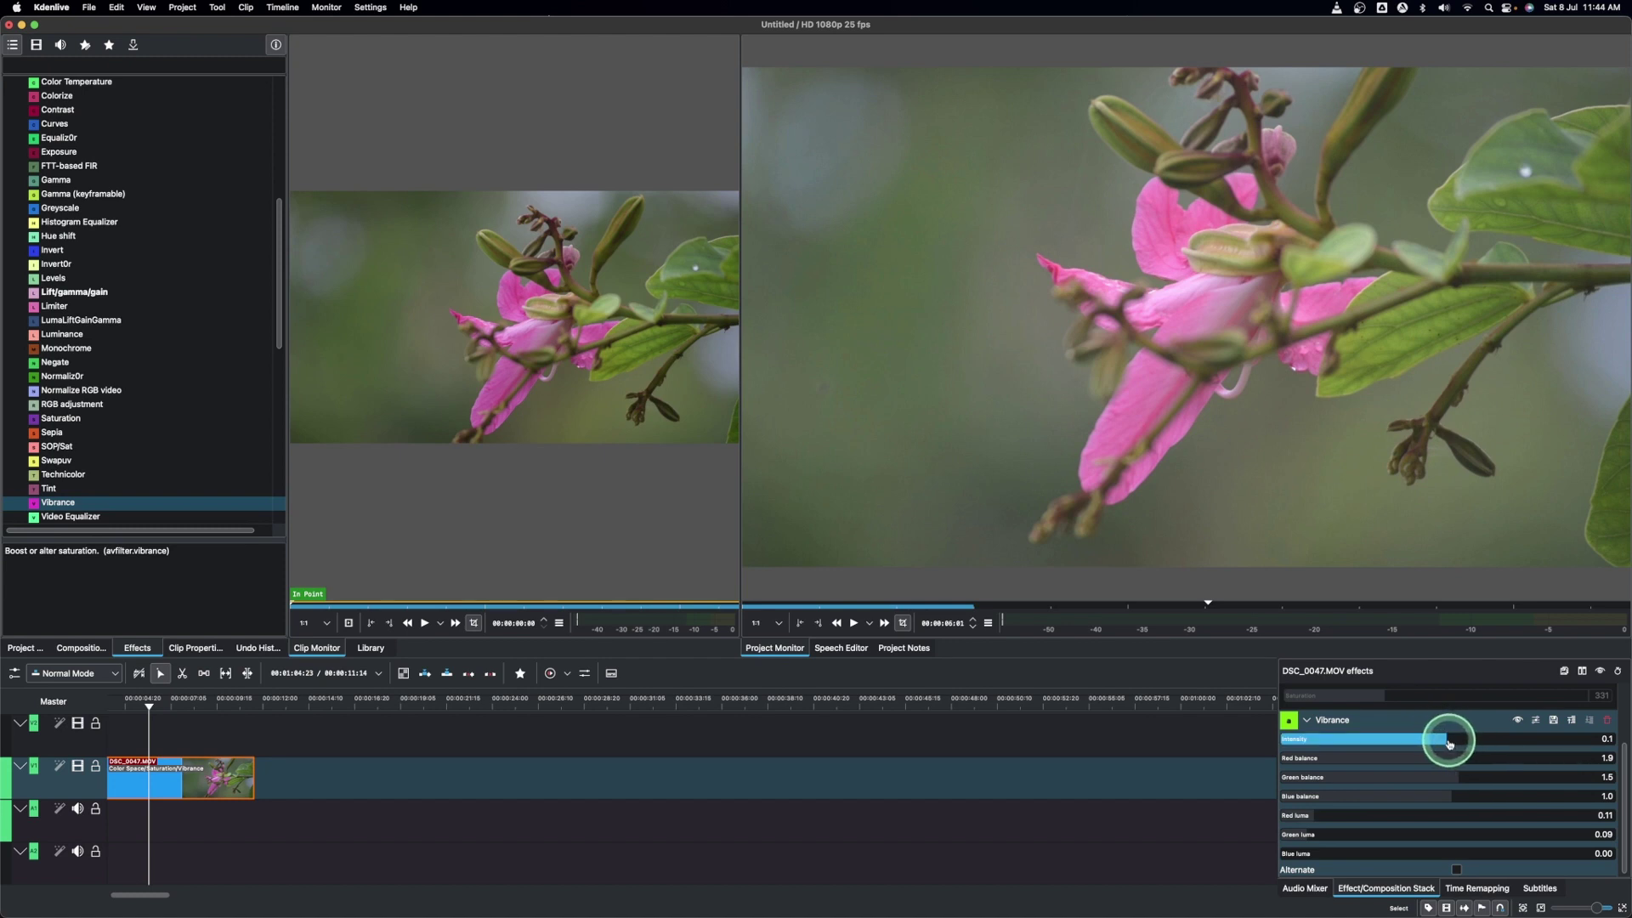
Step: Settle Vibrance Intensity at 0.3, raise Red luma, and collapse the Vibrance settings
{"action": "left_click_drag", "start_coordinate": [1450, 742], "coordinate": [1458, 738]}
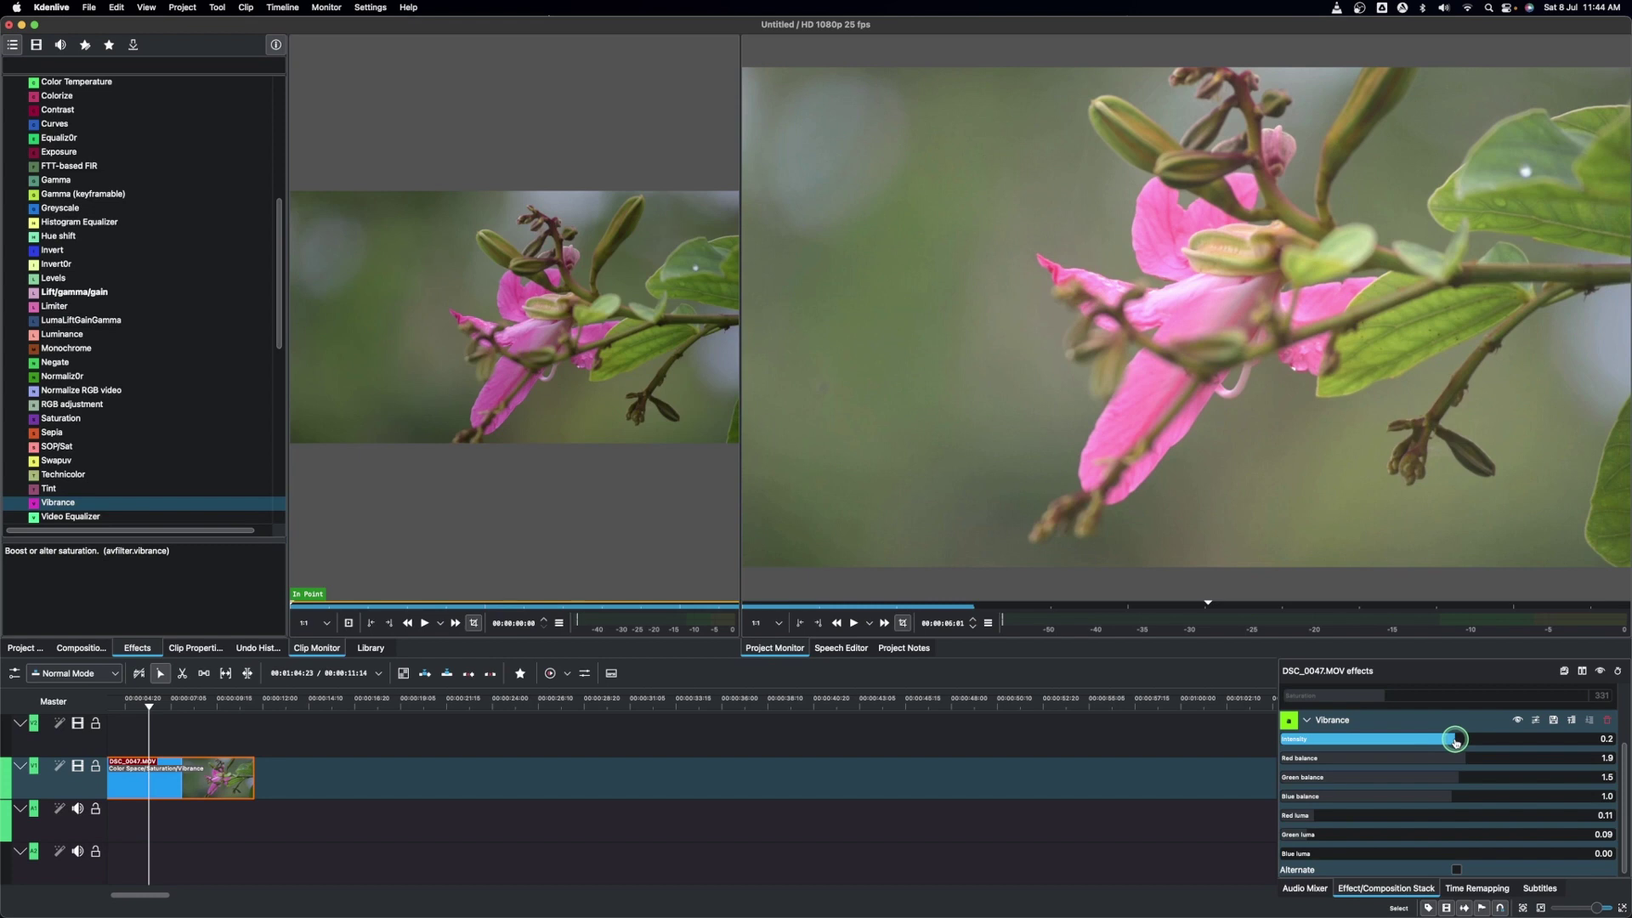
{"action": "left_click", "coordinate": [1314, 820]}
{"action": "left_click_drag", "start_coordinate": [1315, 819], "coordinate": [1479, 815]}
{"action": "left_click", "coordinate": [1328, 795]}
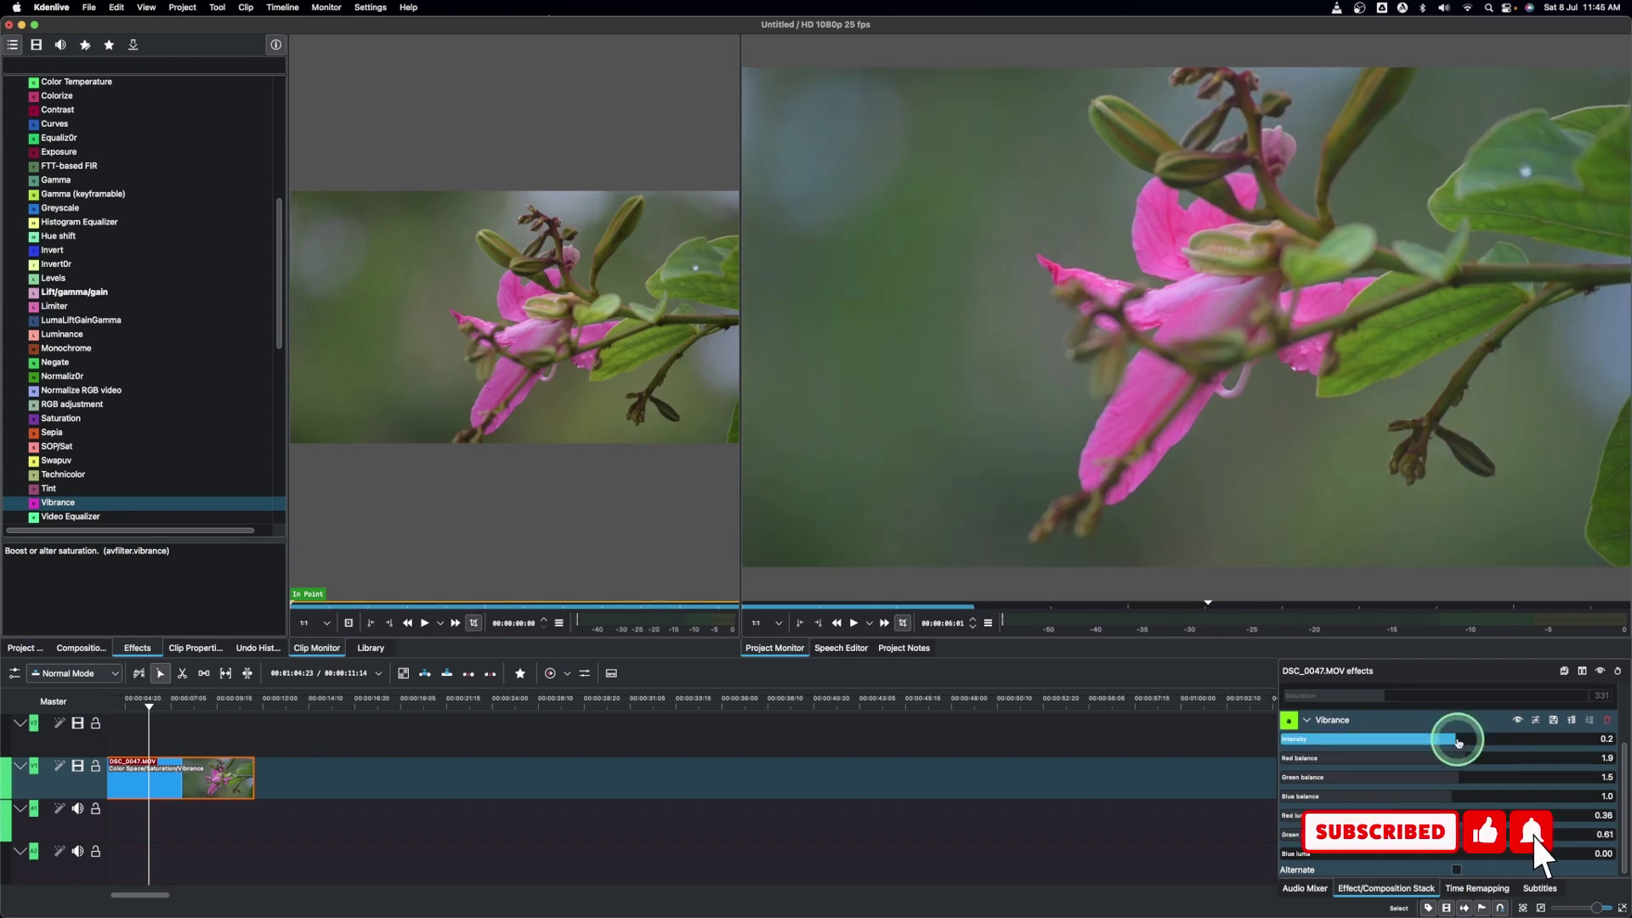
{"action": "left_click_drag", "start_coordinate": [1452, 742], "coordinate": [1461, 741]}
{"action": "left_click", "coordinate": [1336, 736]}
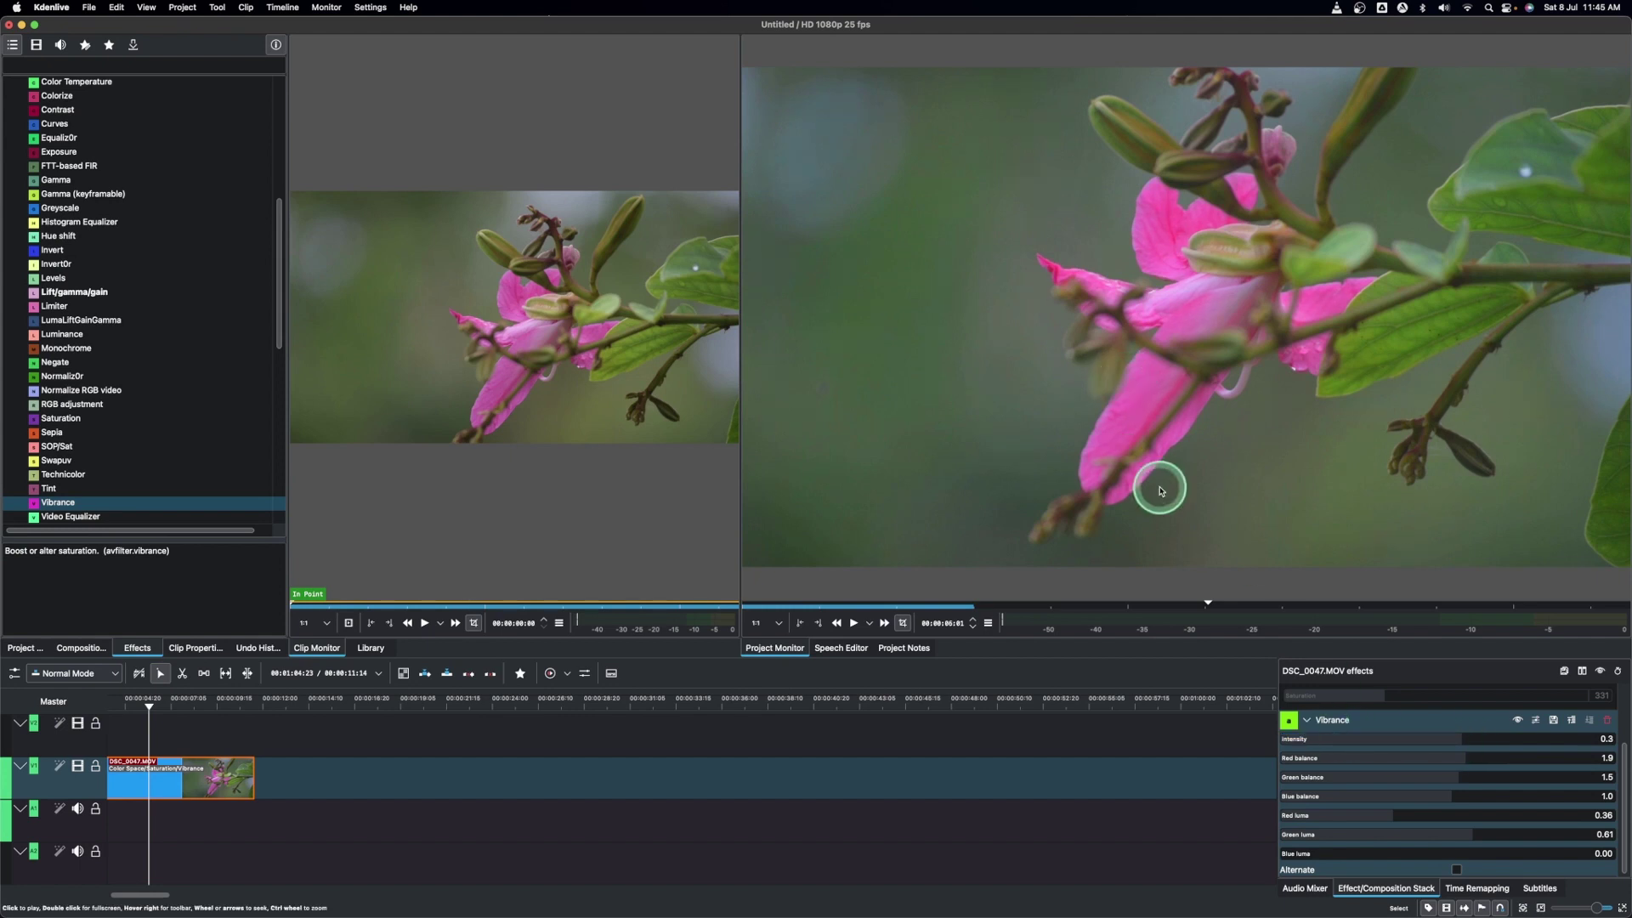
{"action": "left_click", "coordinate": [1309, 721]}
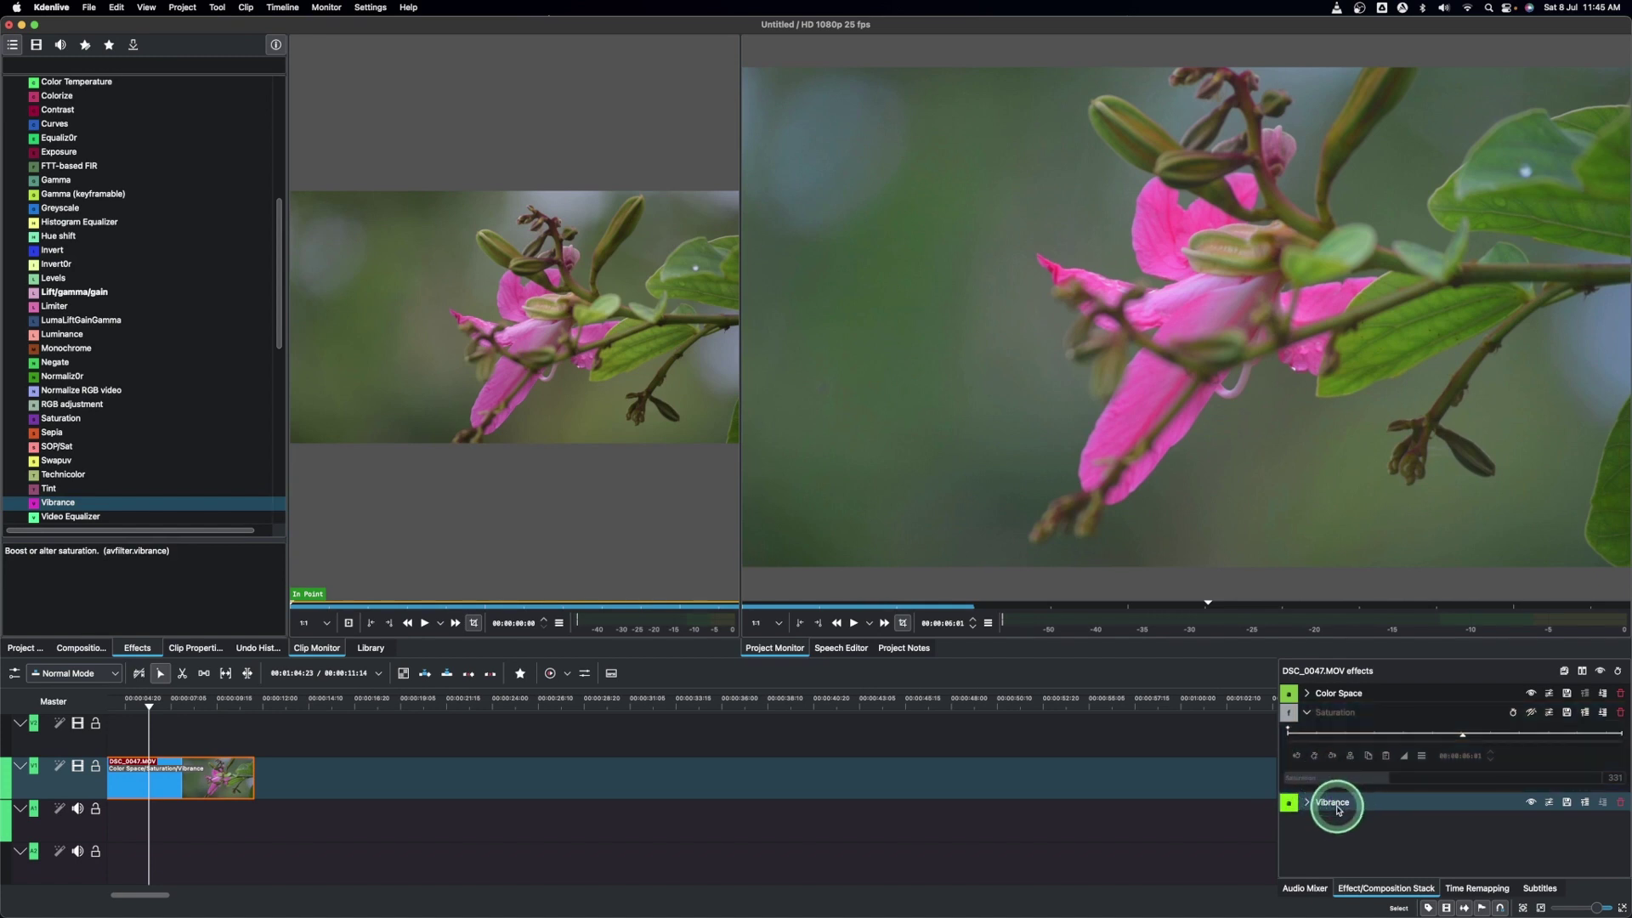
Step: Re-enable the Saturation effect on DSC_0047.MOV and lower it from 331 to 150
{"action": "left_click", "coordinate": [1385, 787]}
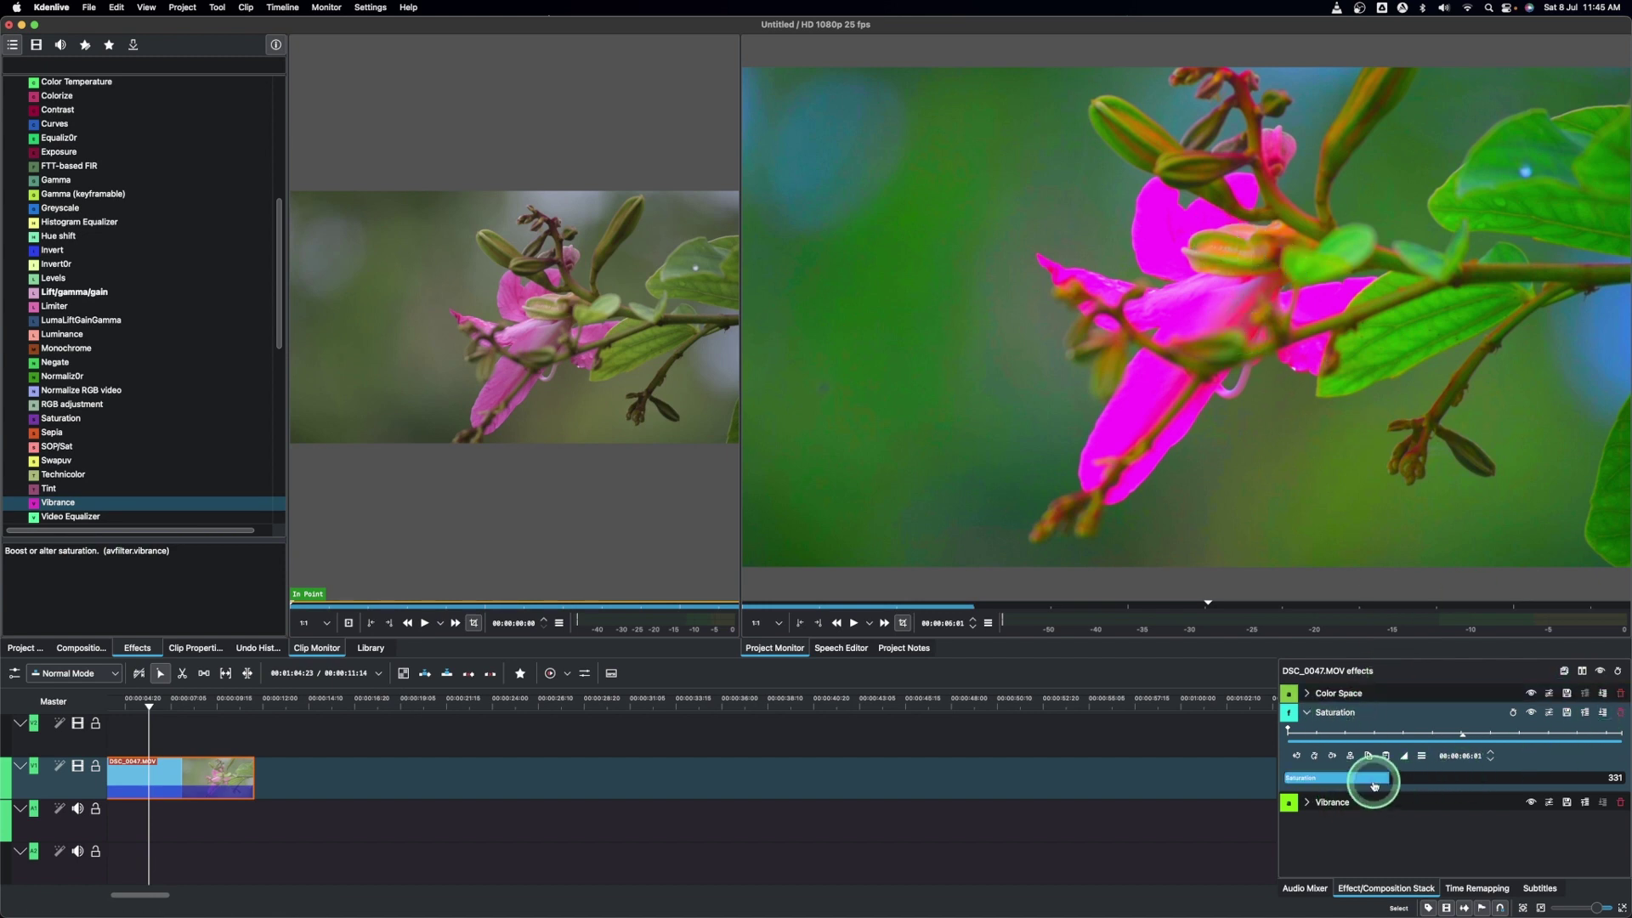
{"action": "left_click_drag", "start_coordinate": [1382, 781], "coordinate": [1335, 780]}
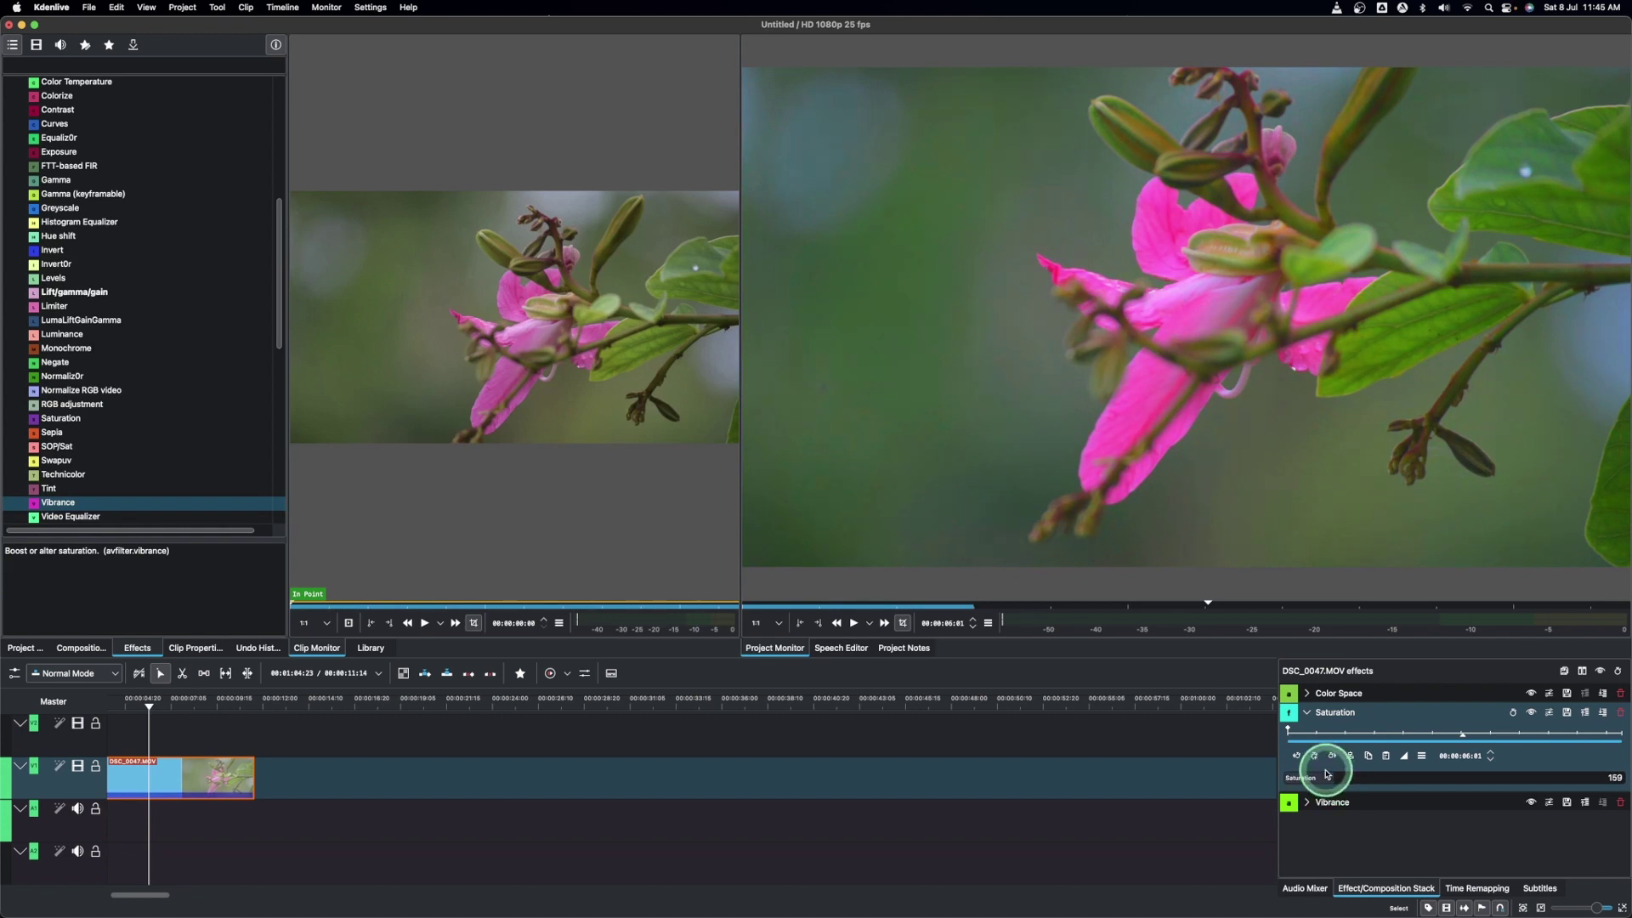
{"action": "left_click", "coordinate": [1308, 712]}
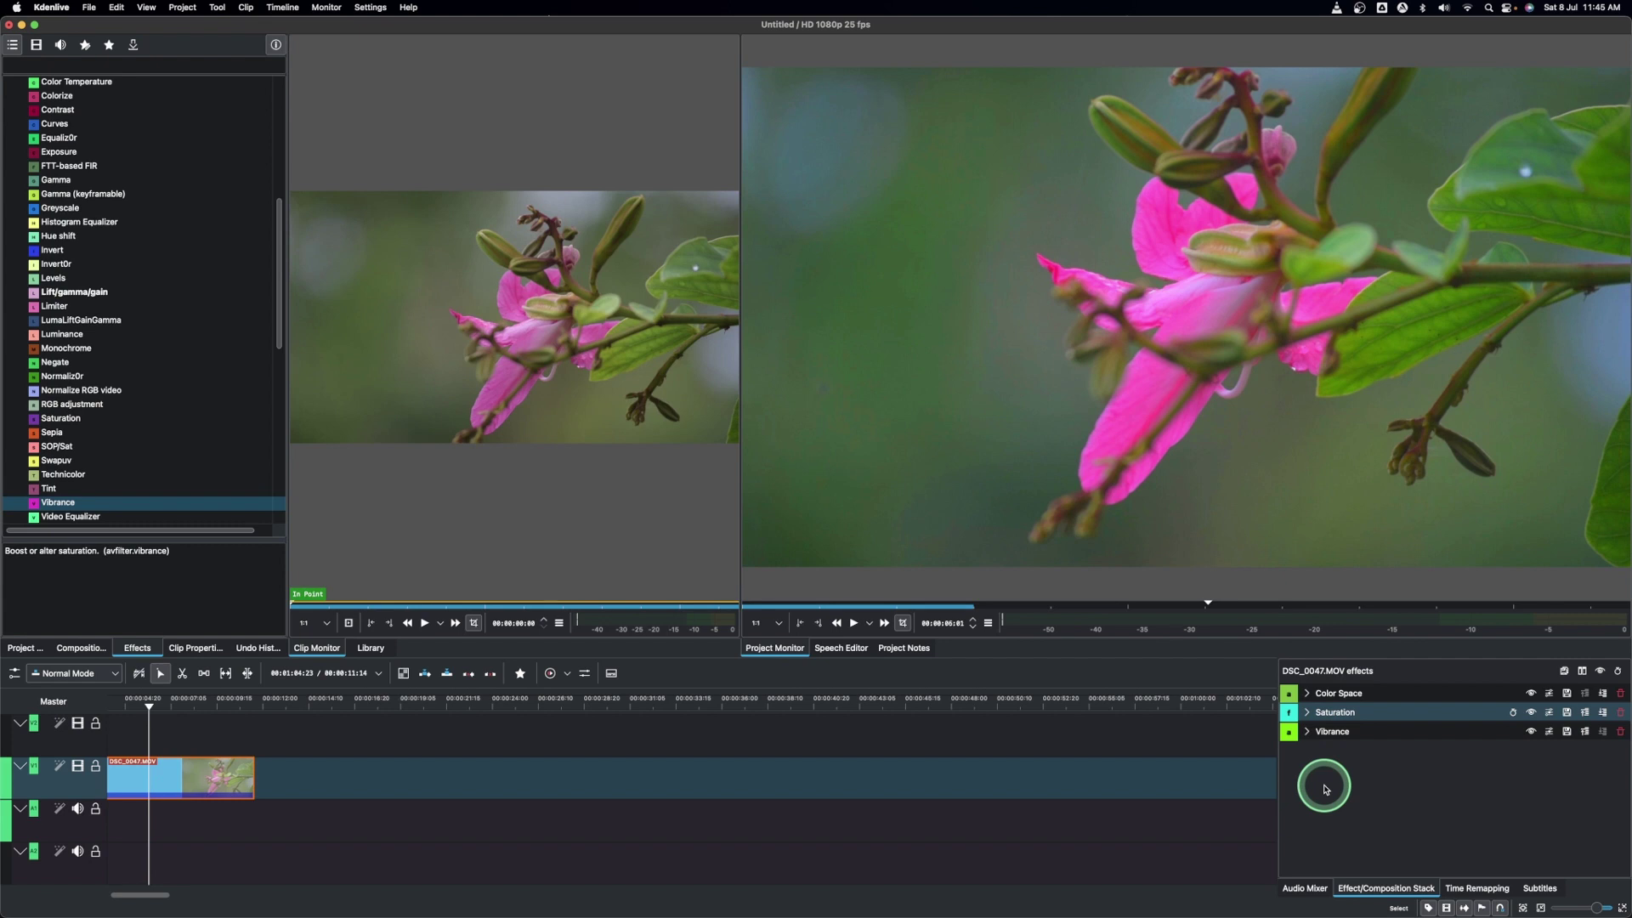